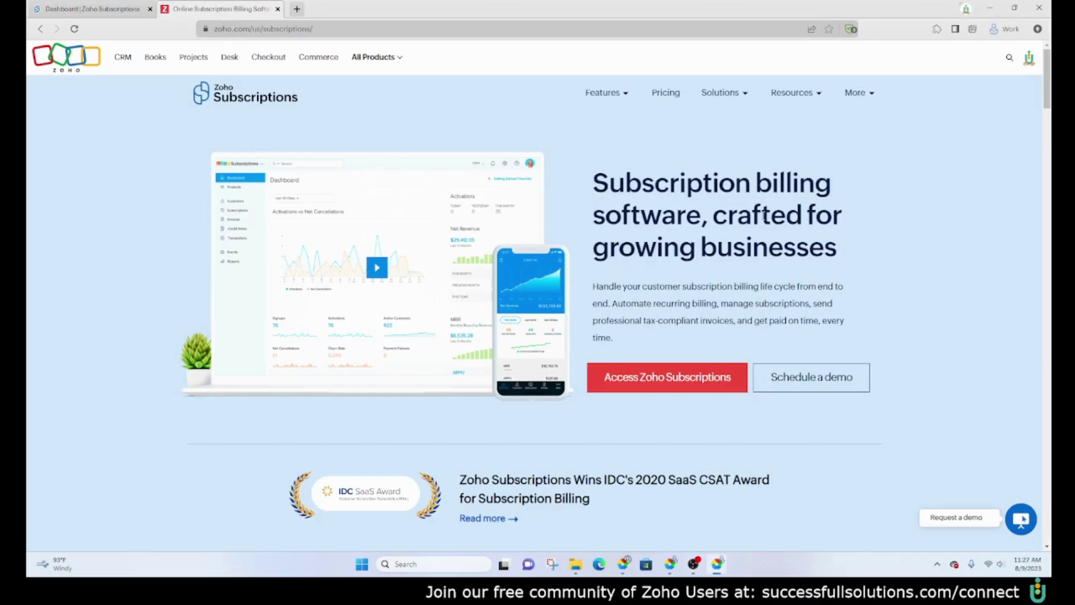
Scroll the Zoho Subscriptions landing page and open the Features dropdown.
scroll(851, 232, down, 4)
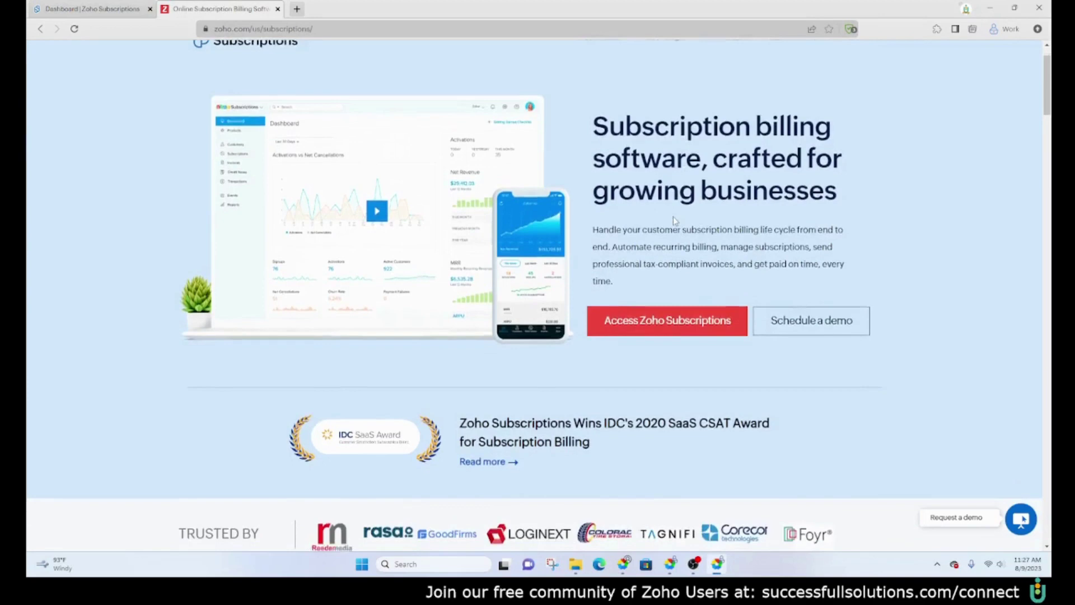
scroll(796, 283, down, 3)
click(735, 56)
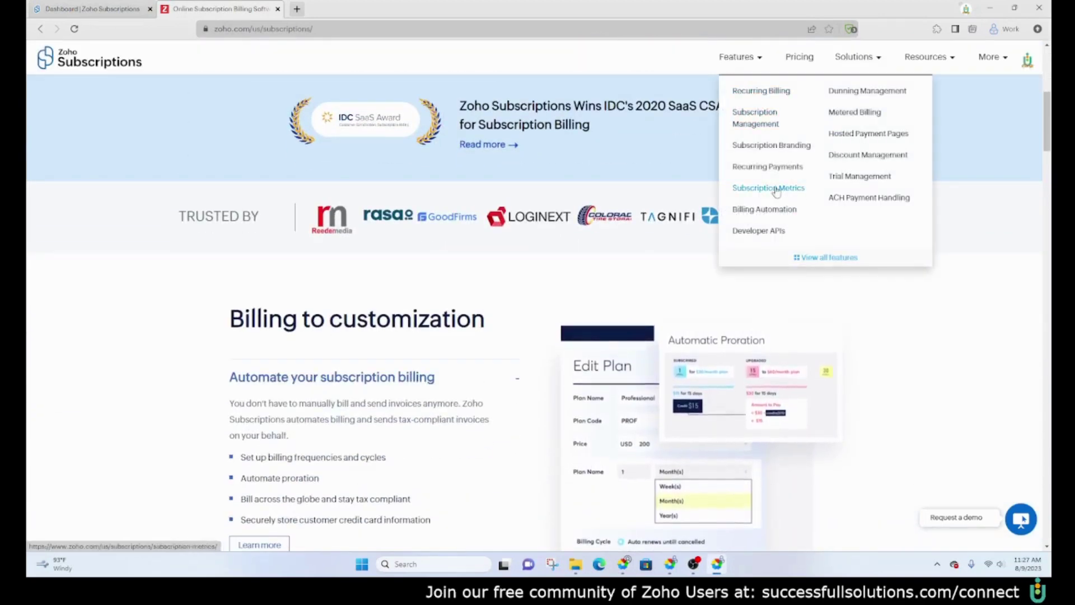
Look over the payment integrations grid, then return to the Subscriptions account dashboard tab.
scroll(986, 319, down, 20)
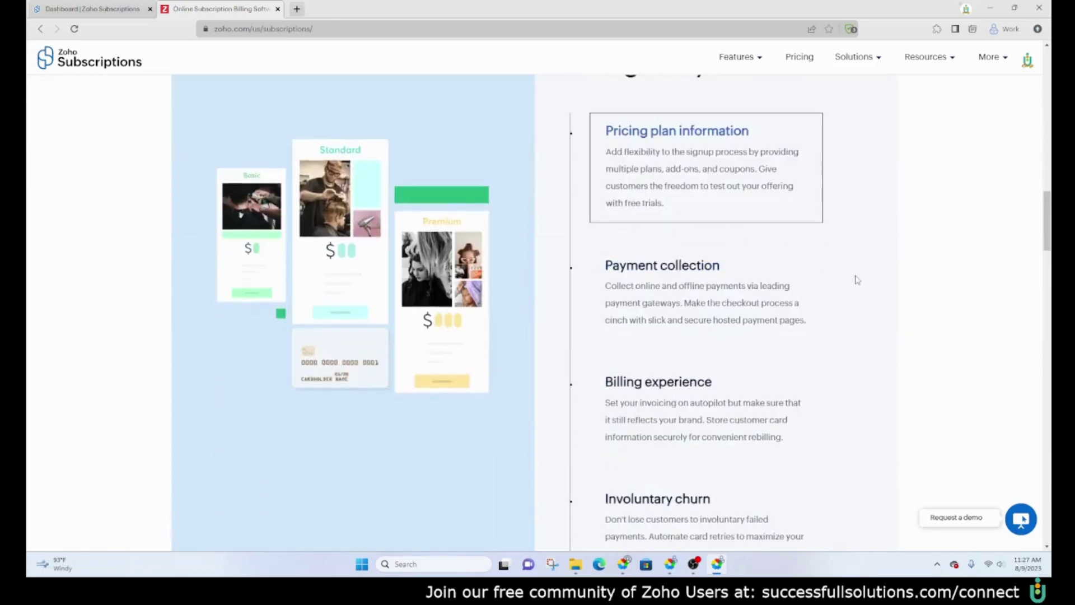
scroll(855, 281, down, 10)
scroll(495, 165, up, 4)
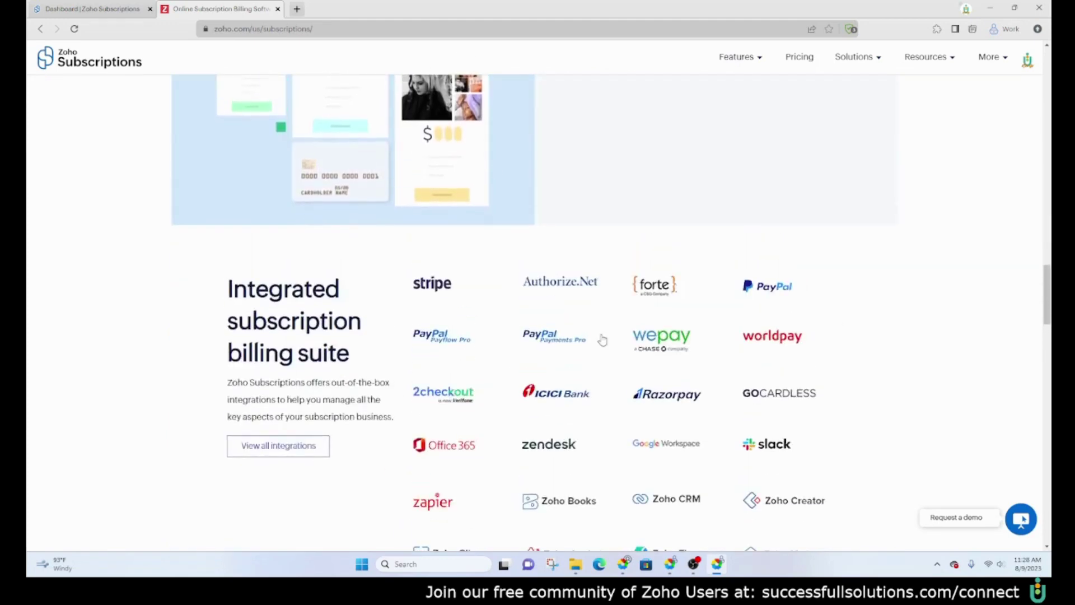
scroll(666, 355, down, 2)
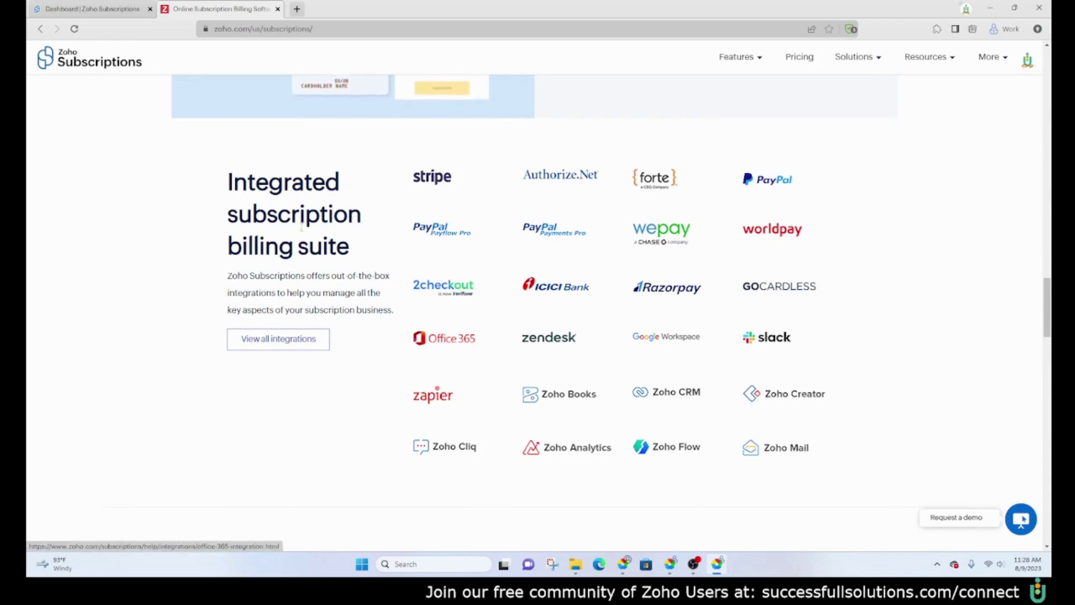
scroll(482, 338, up, 8)
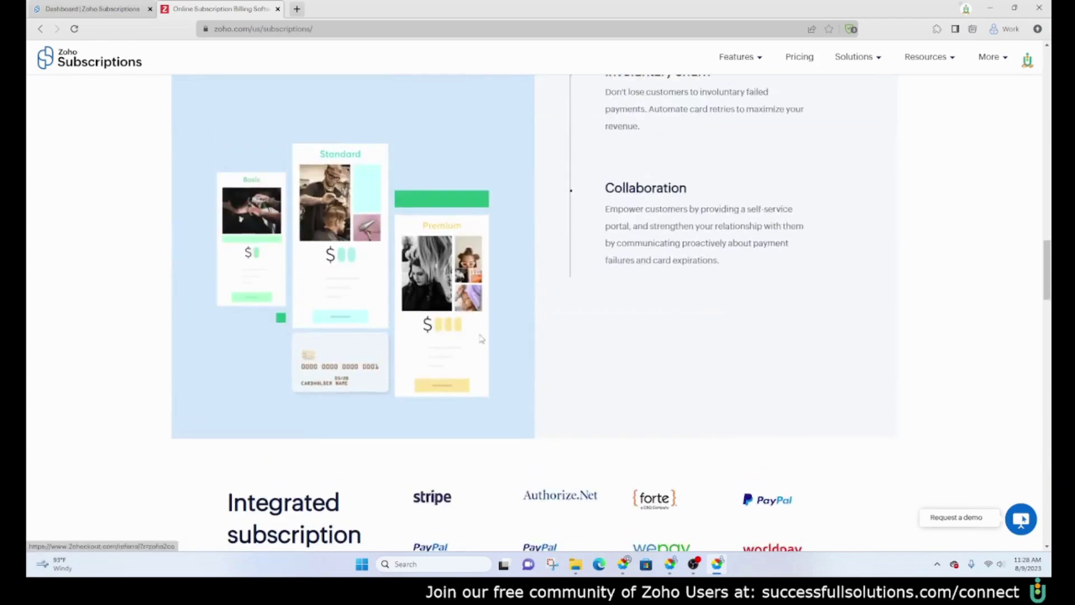
scroll(482, 338, up, 5)
click(89, 9)
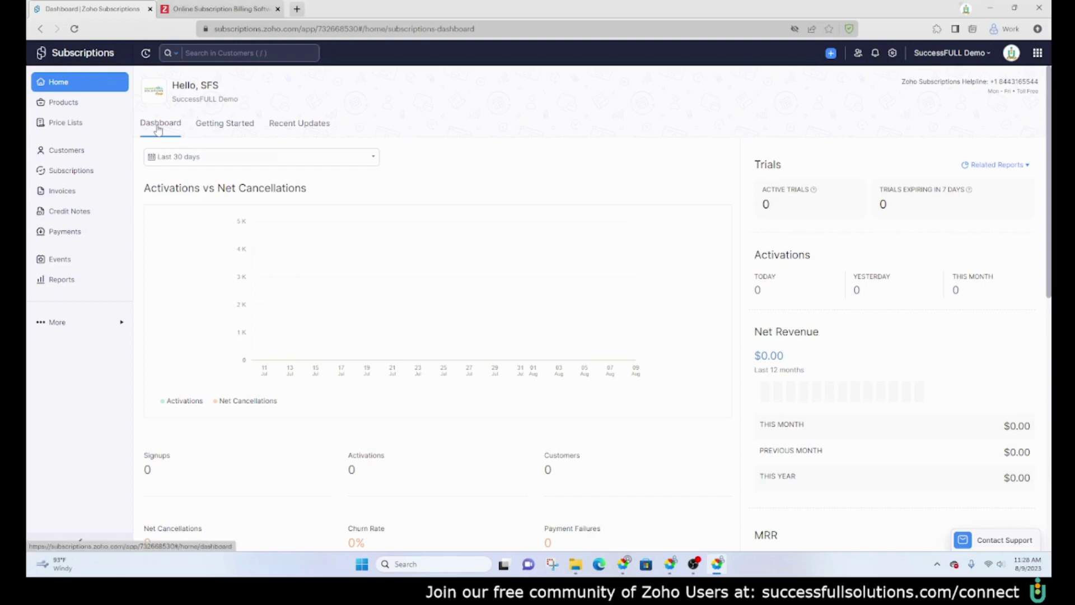
scroll(307, 287, down, 3)
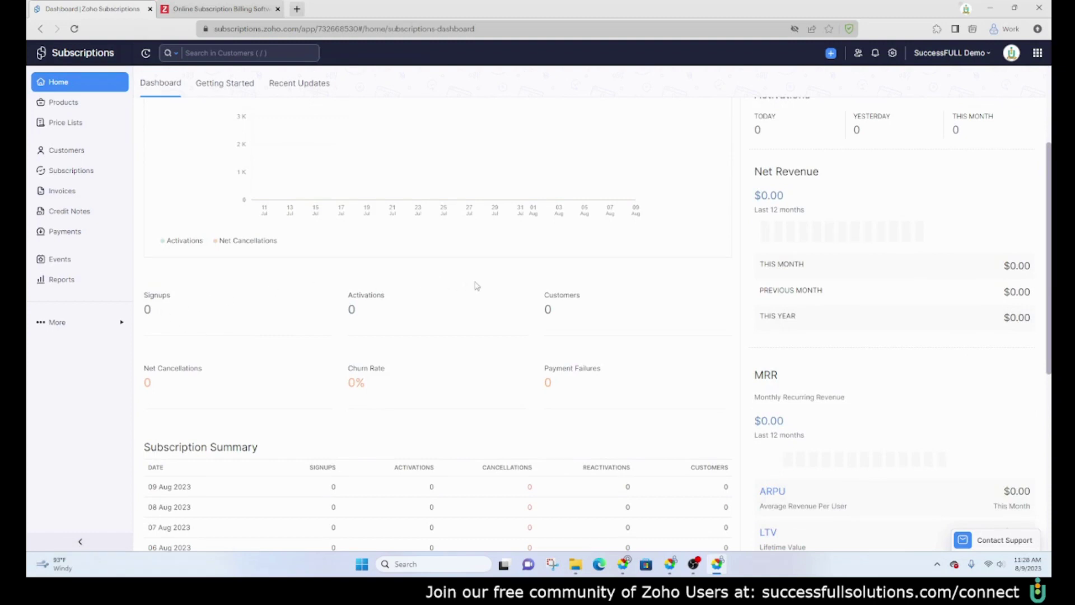
scroll(633, 311, down, 3)
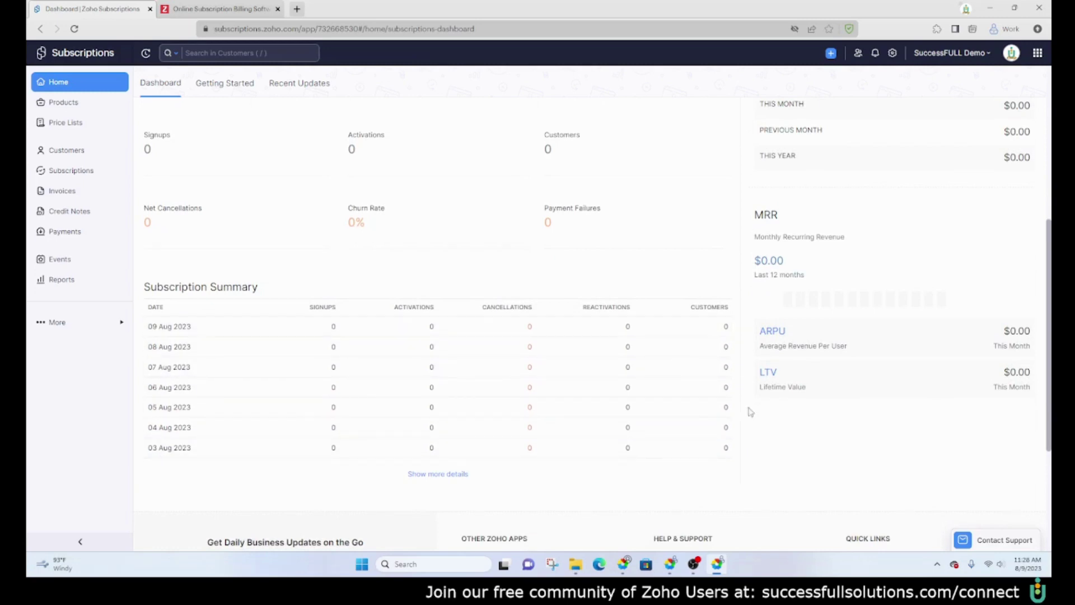
scroll(569, 364, down, 4)
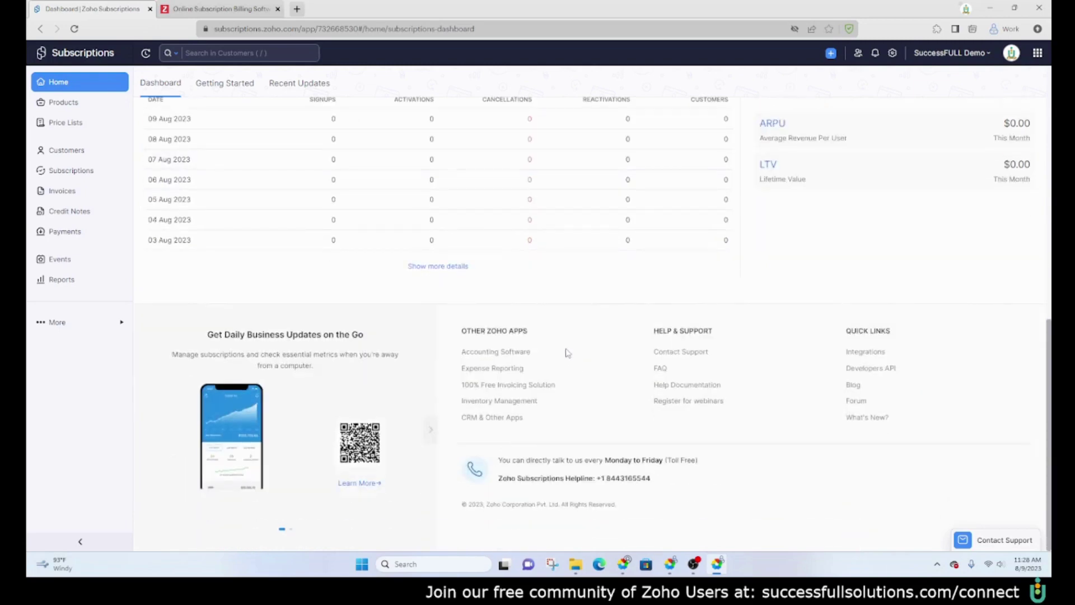
scroll(568, 361, up, 10)
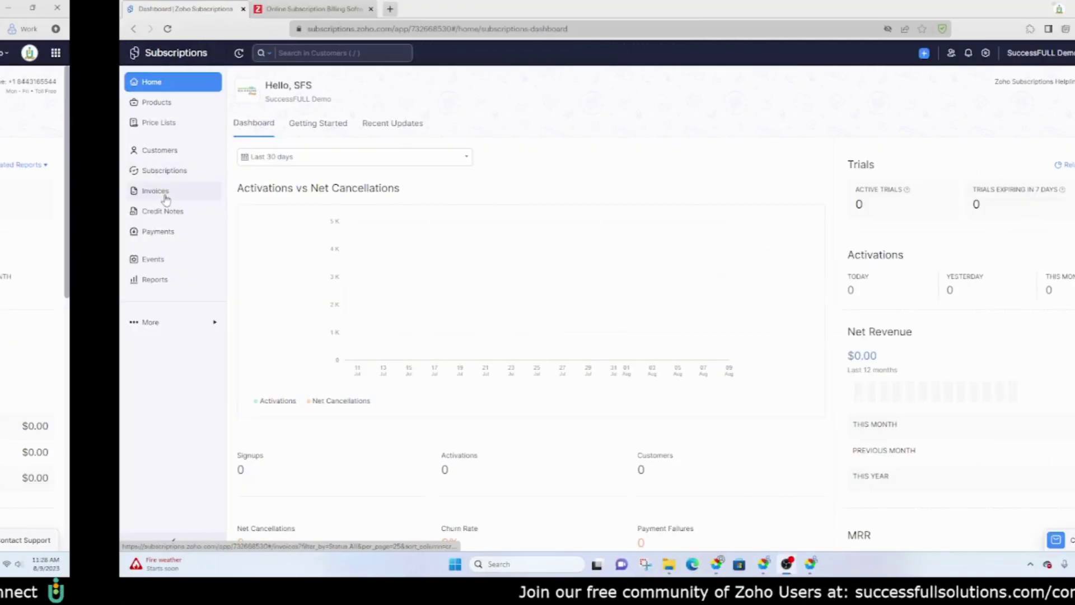
Show the Subscriptions invoice list, then load Zoho Books in a new tab.
click(72, 196)
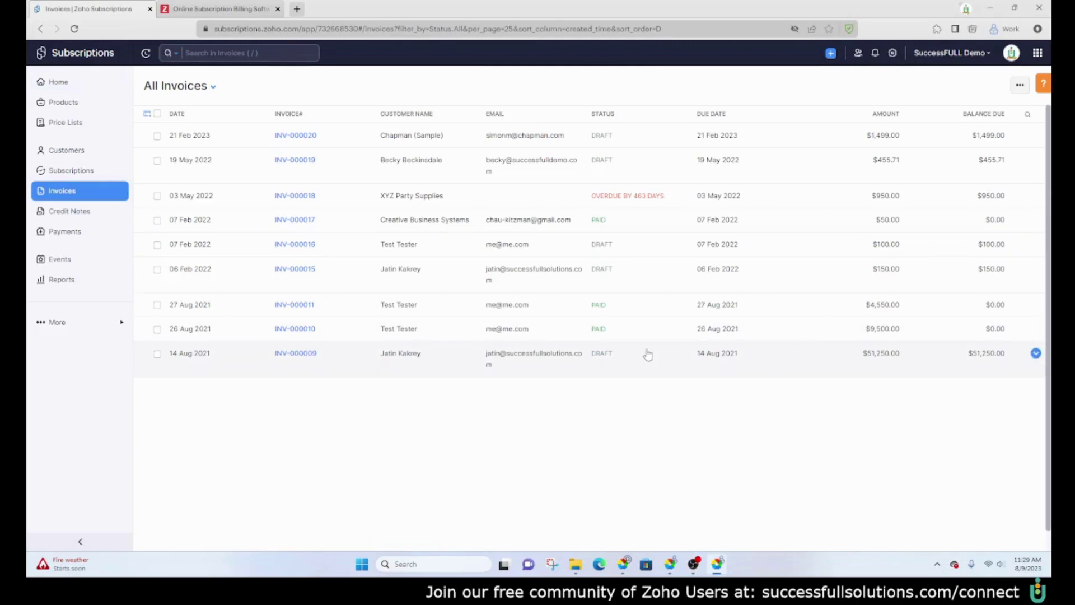
click(296, 9)
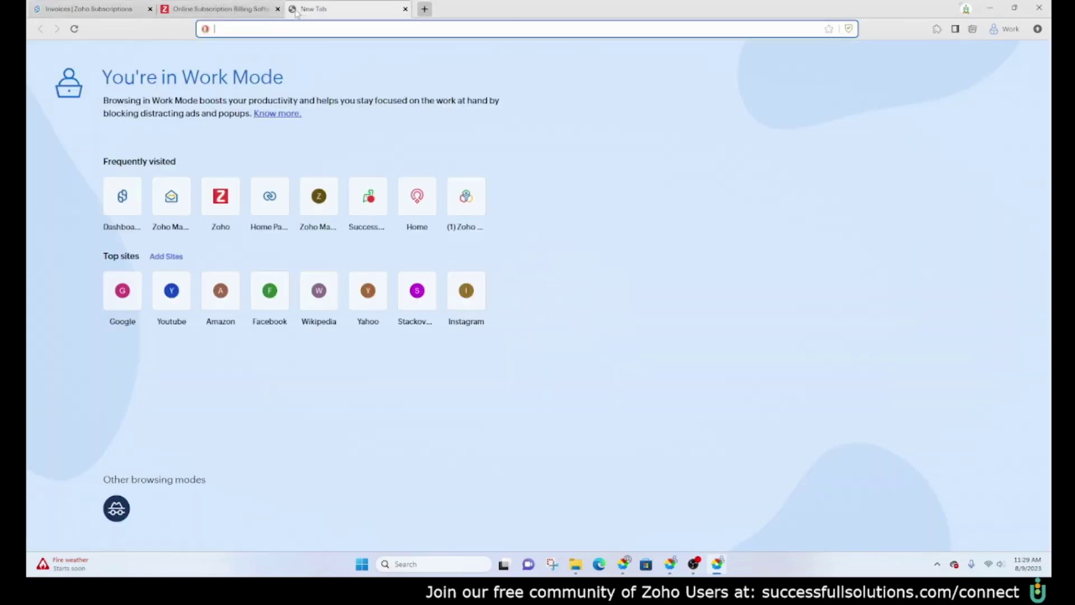
text(books)
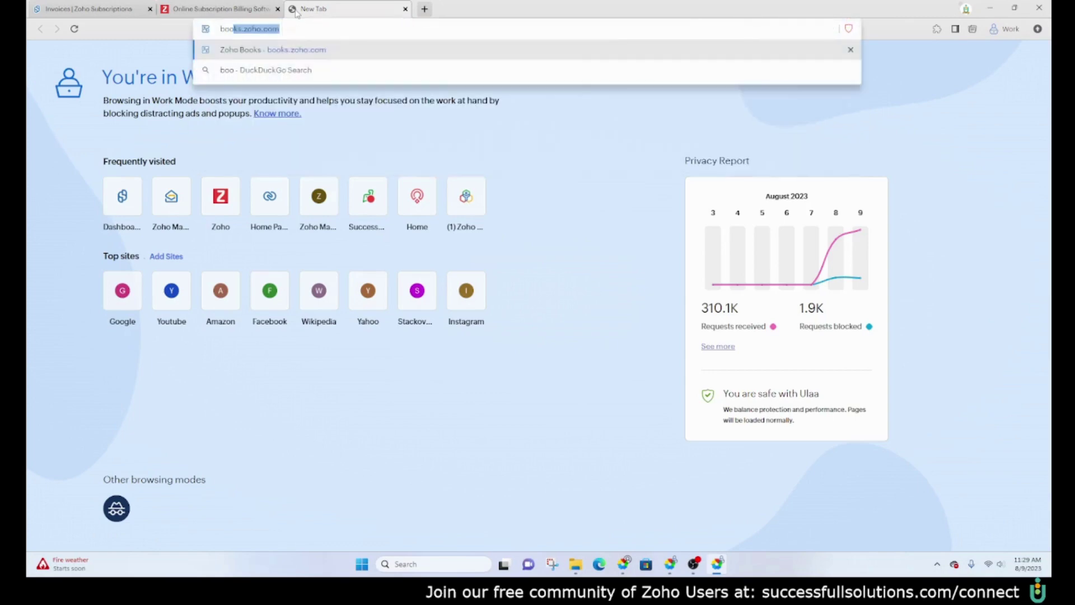
key(Return)
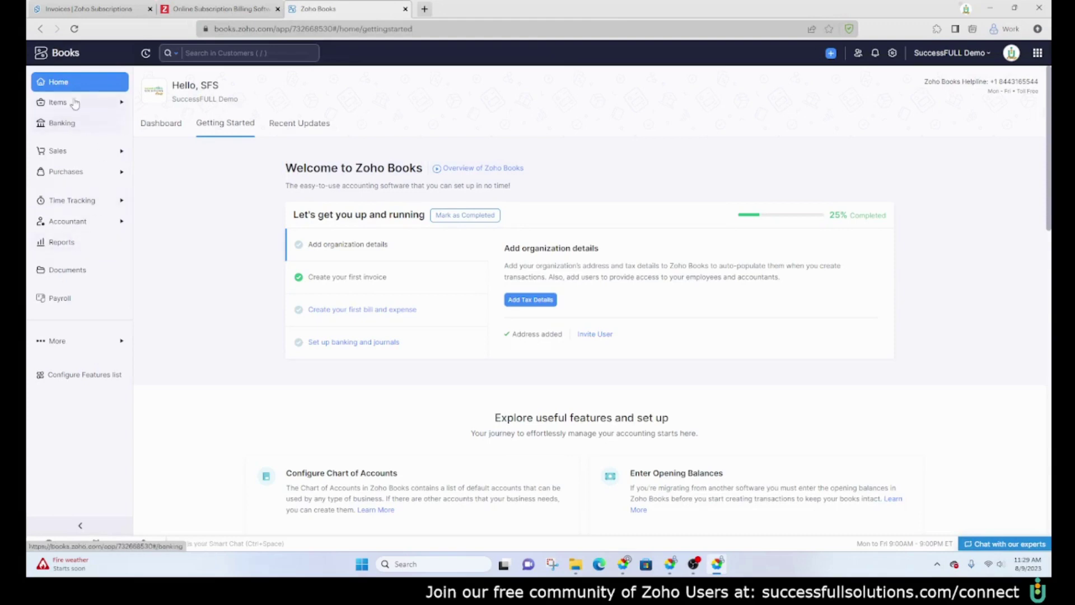
Open Sales > Invoices in Zoho Books, then return to the Subscriptions invoices tab.
click(76, 155)
click(71, 276)
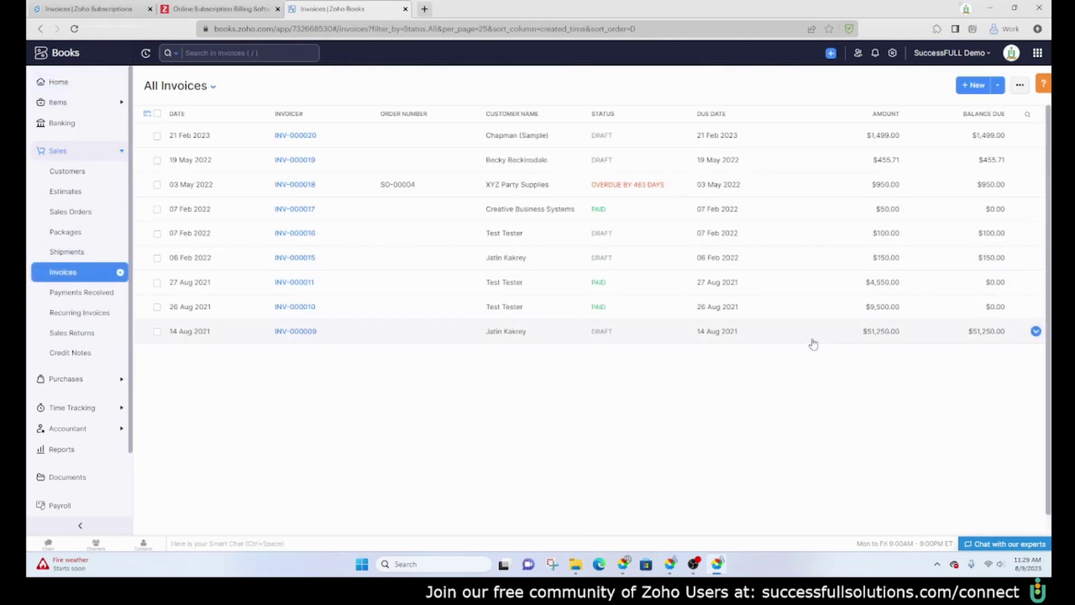
click(93, 8)
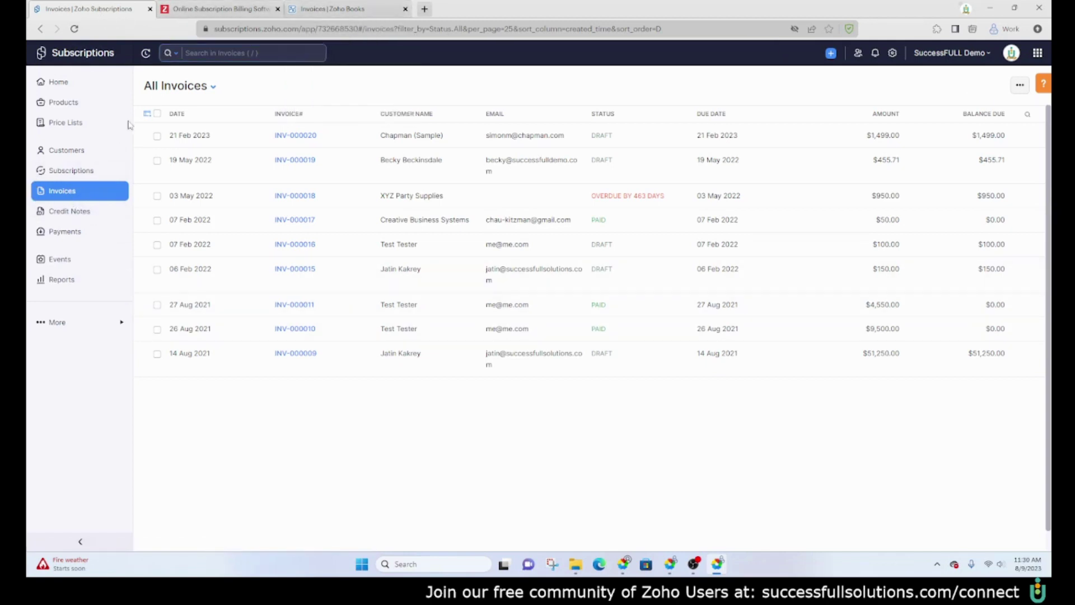
Open Products and review Zoho CRM Training, highlighting its 3 Plans count.
click(66, 104)
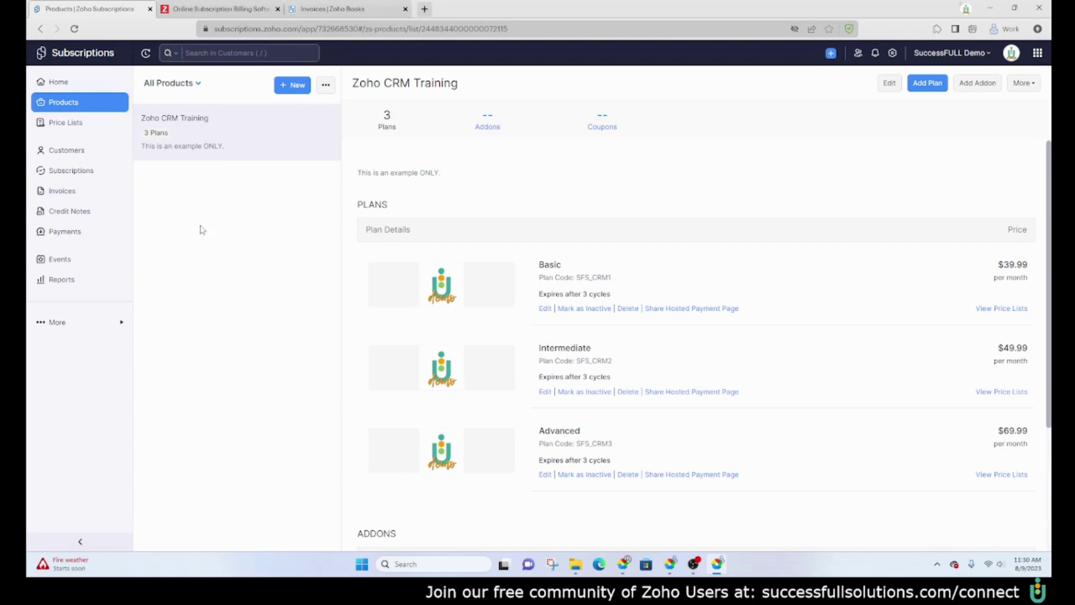
triple_click(177, 133)
click(396, 203)
scroll(469, 401, down, 3)
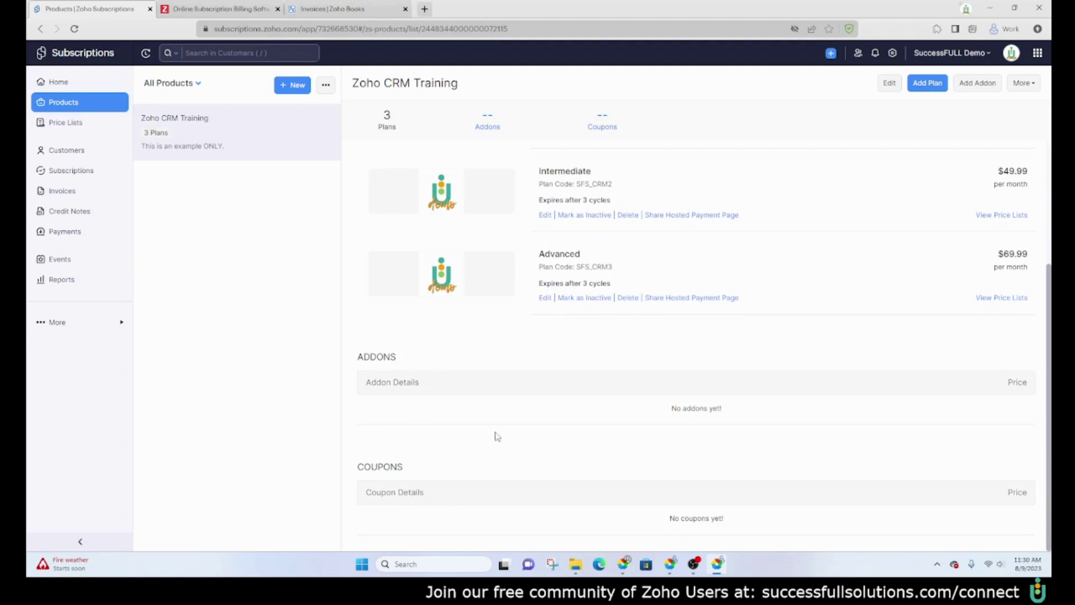
scroll(497, 436, up, 3)
mouse_move(142, 132)
mouse_down()
mouse_move(196, 140)
mouse_move(150, 126)
mouse_up()
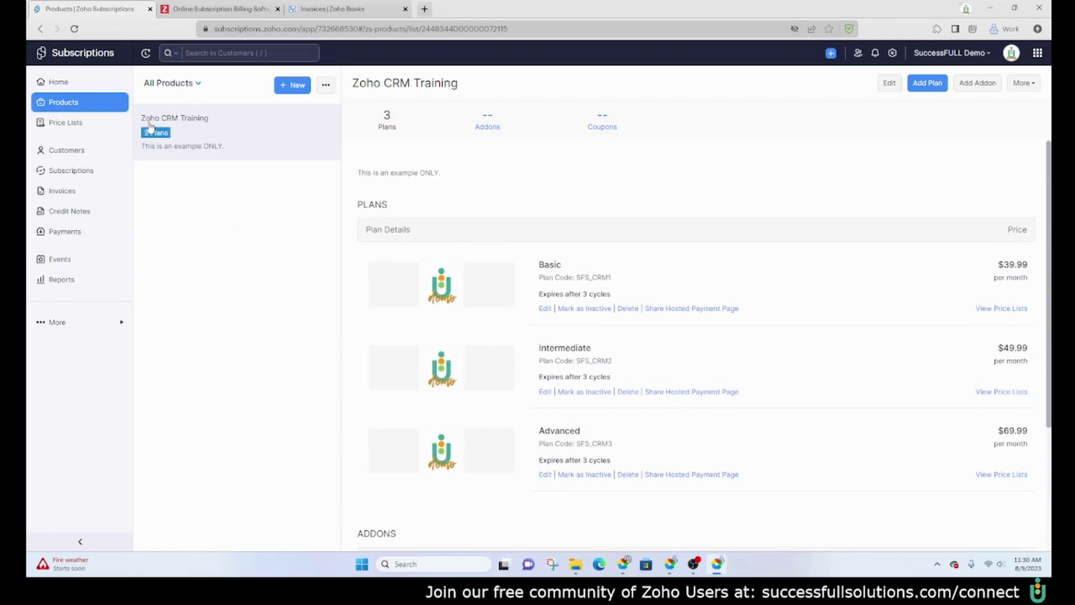
click(270, 269)
Open the Basic plan's Edit Plan form and review its Include in Widget and features settings.
click(543, 308)
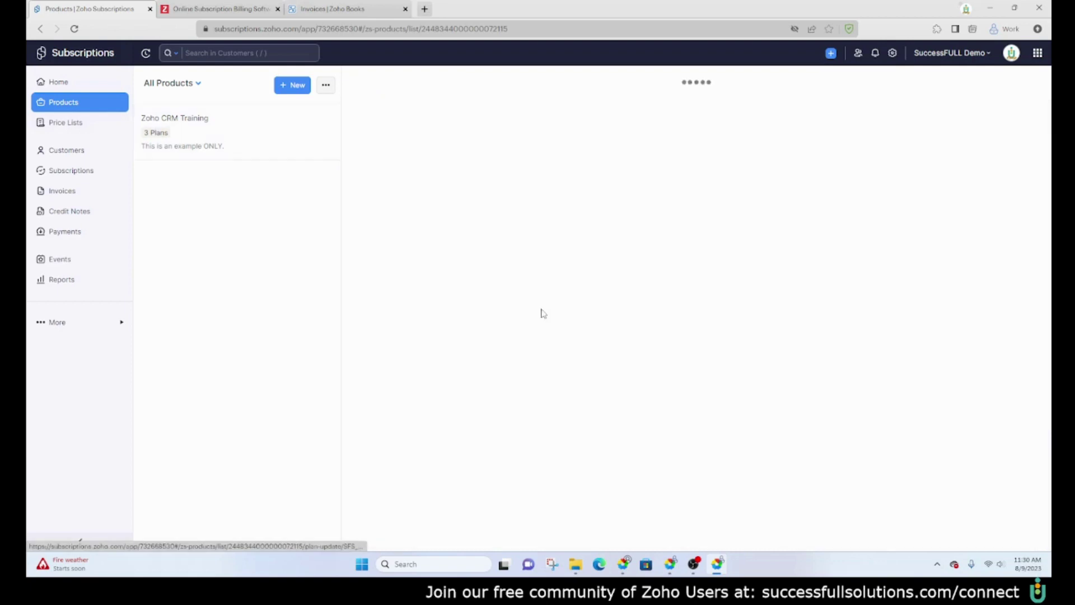
scroll(837, 263, down, 4)
scroll(835, 263, down, 1)
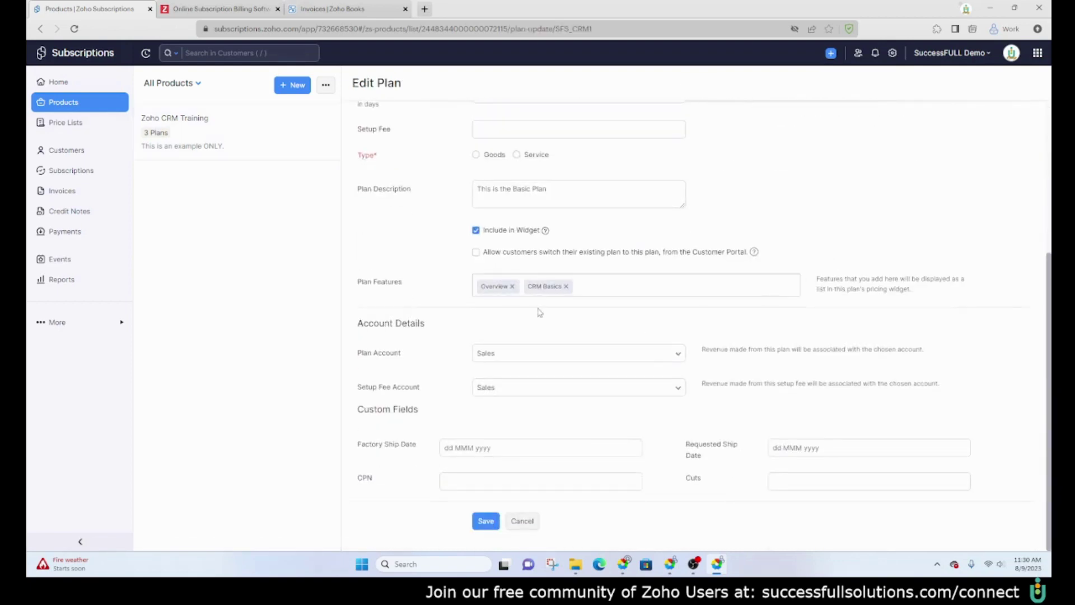
click(620, 281)
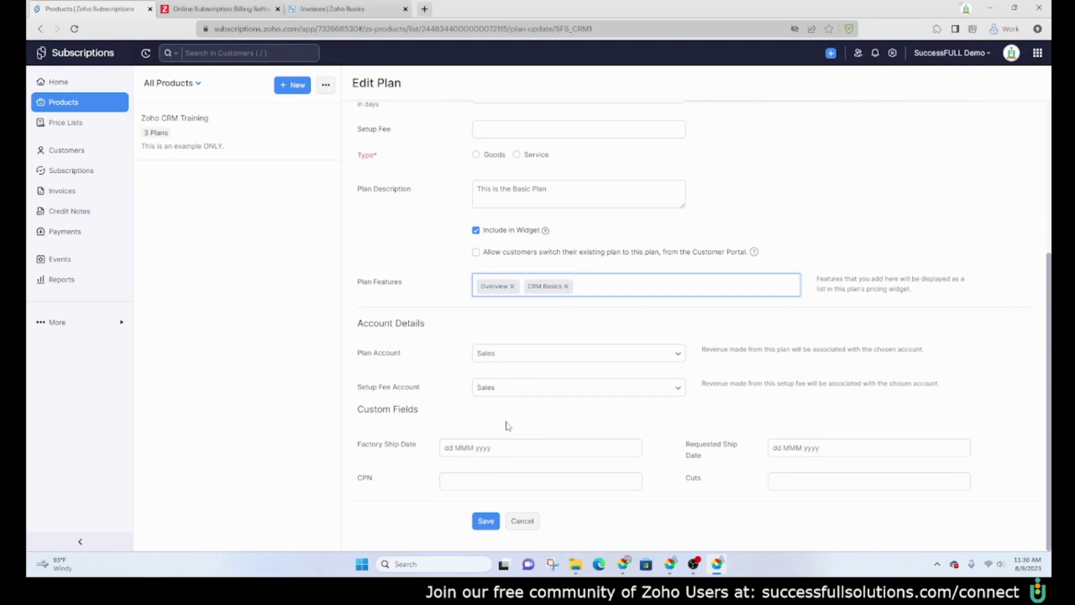
scroll(505, 426, up, 4)
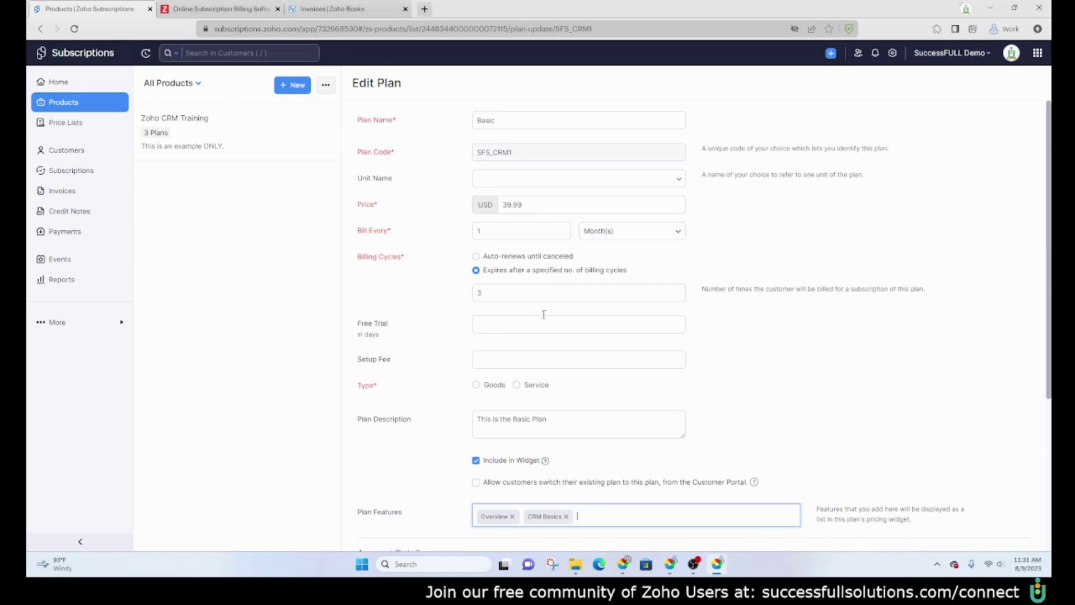
Review the Basic plan's Free Trial, 39.99 price, Setup Fee and description fields.
click(593, 323)
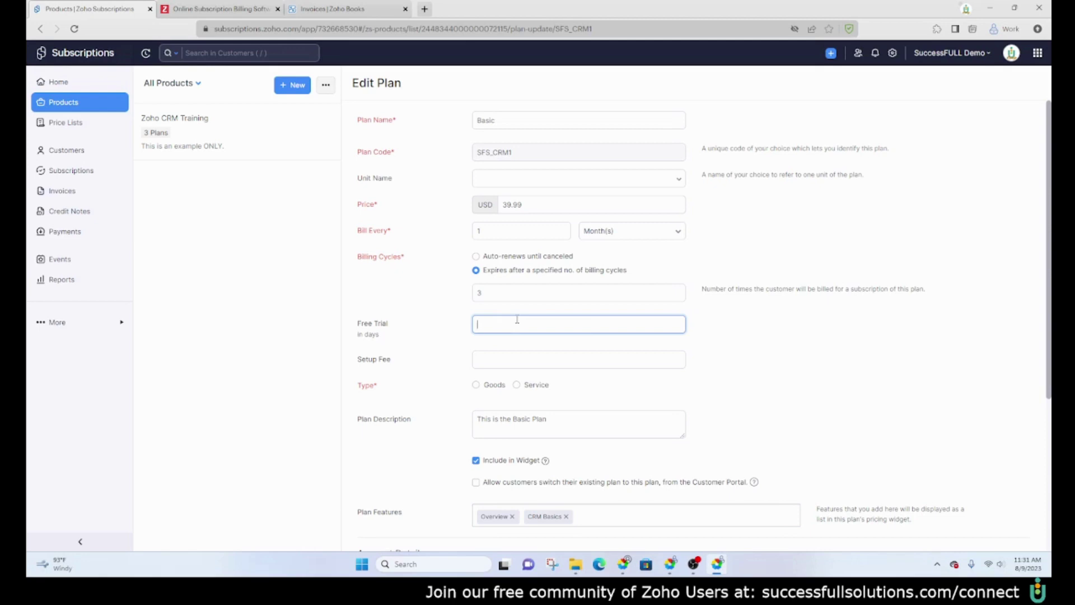
double_click(526, 204)
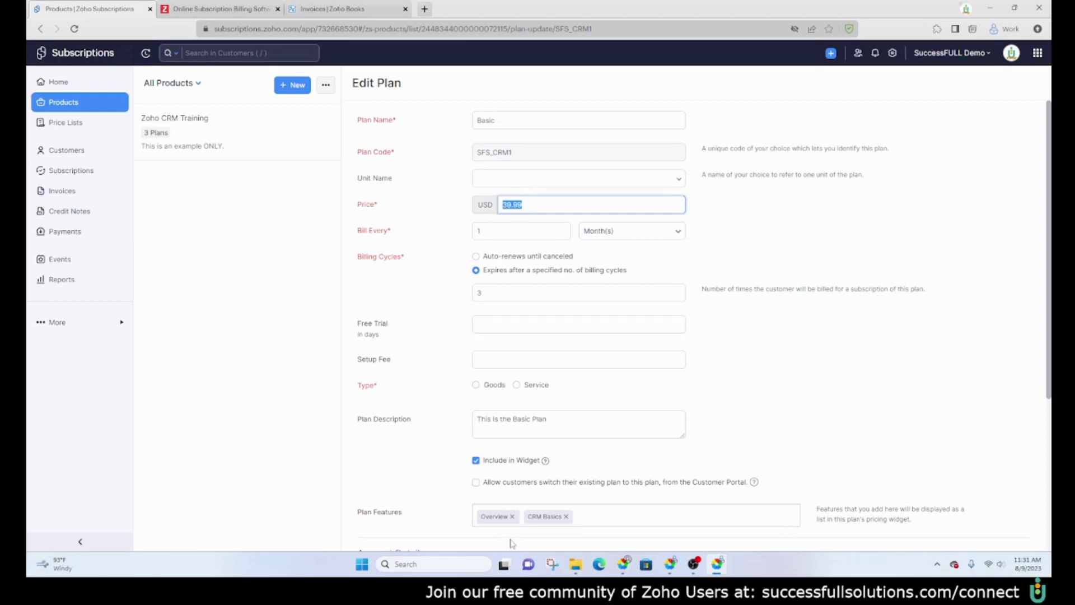
click(506, 360)
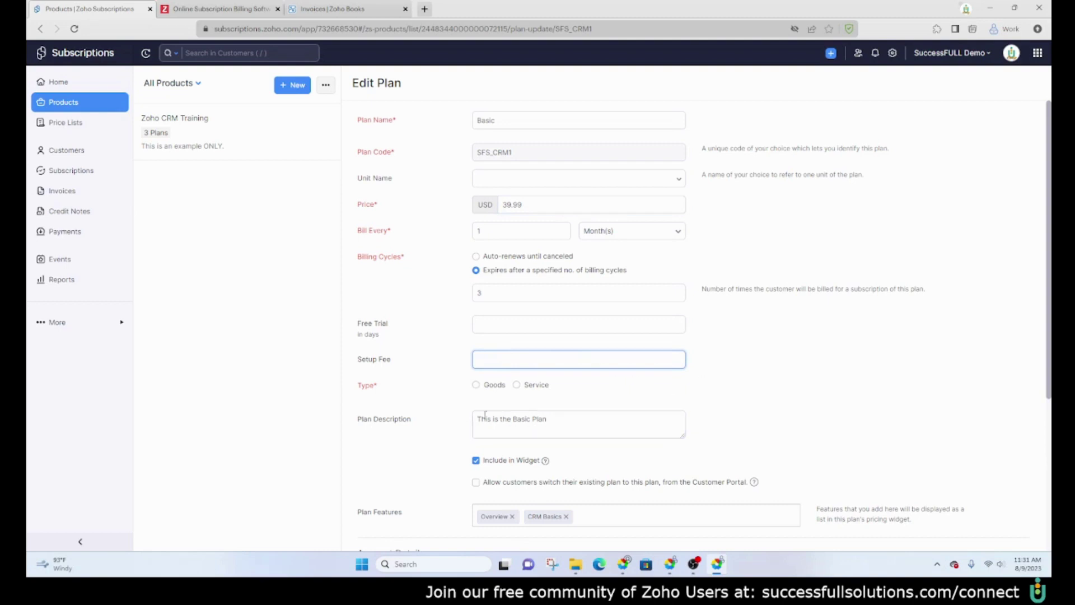
drag(547, 420, 415, 424)
scroll(729, 423, down, 2)
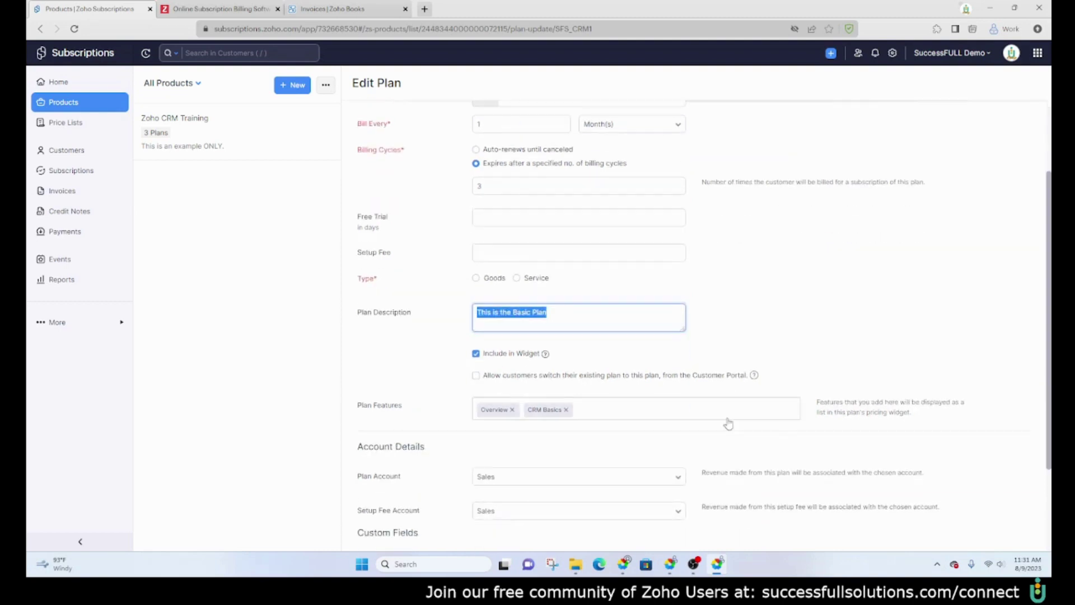
scroll(726, 392, up, 2)
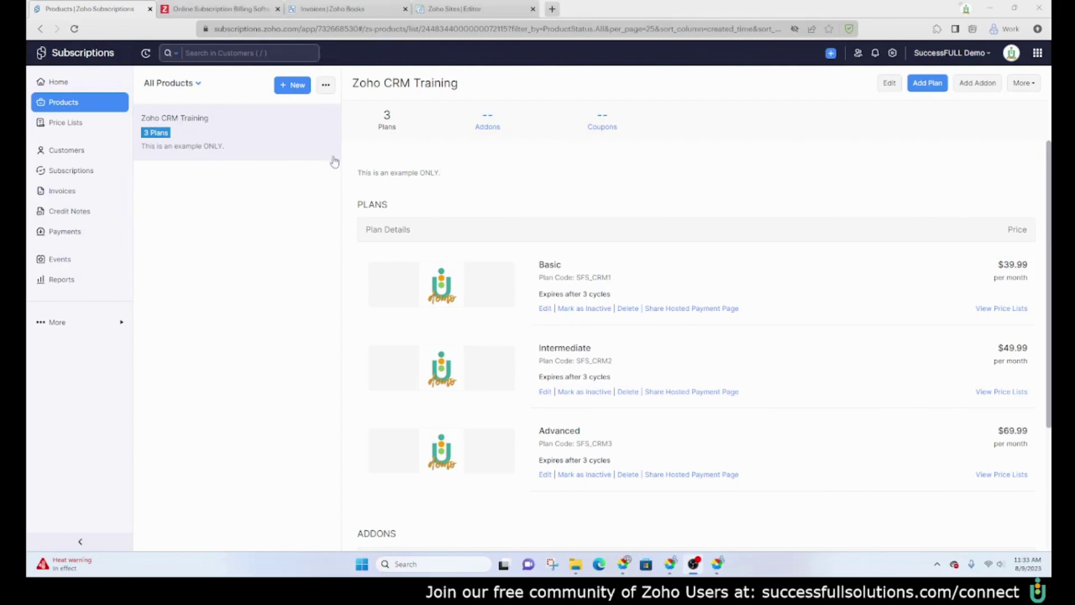
Open the product's Embed Widget editor and browse pricing templates, keeping the current one.
click(1028, 85)
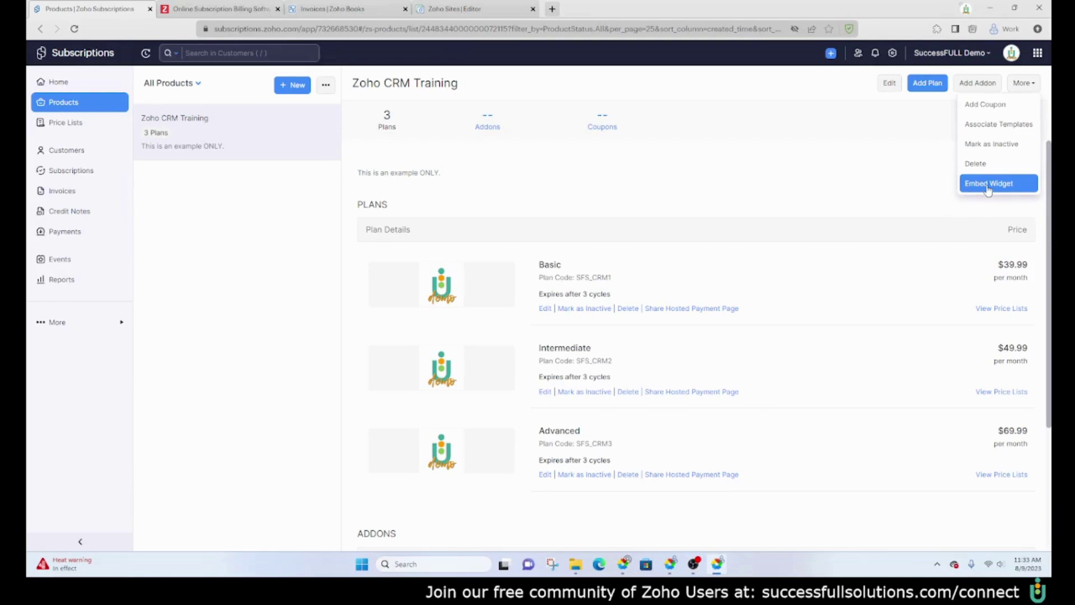
click(1008, 189)
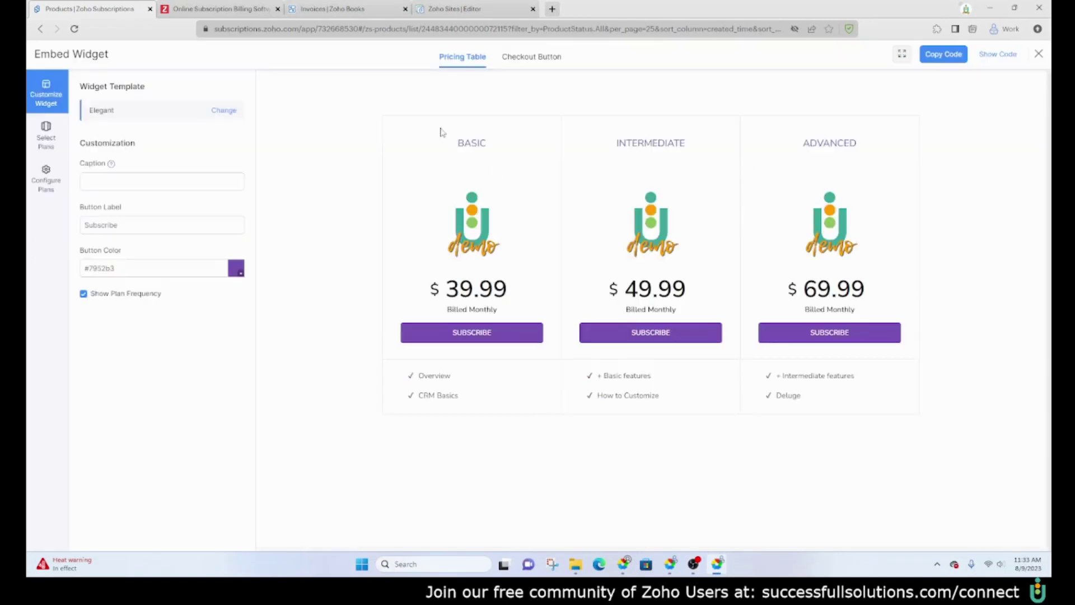
click(224, 110)
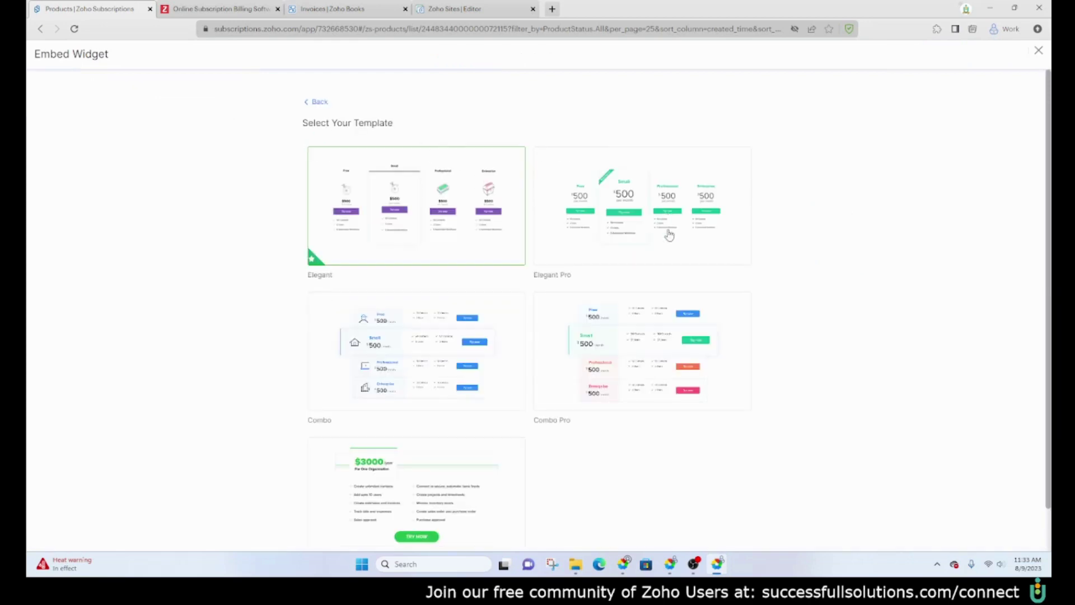
scroll(669, 305, down, 1)
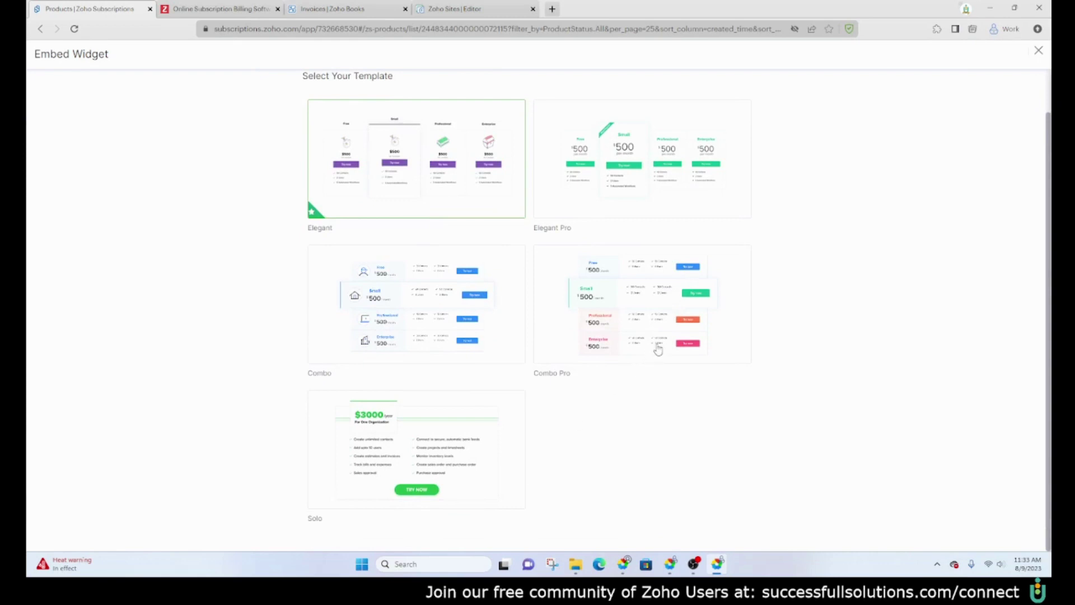
scroll(652, 344, up, 1)
scroll(652, 344, up, 1)
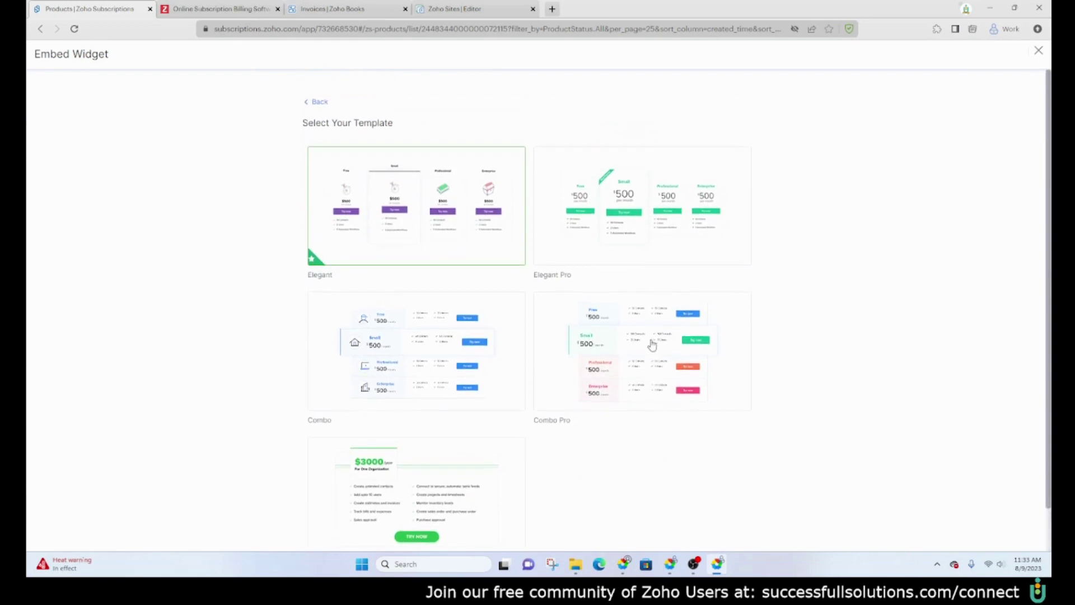
click(317, 104)
Check the #7952b3 button colour, selected plans and Basic plan settings, then view the embed code.
click(123, 268)
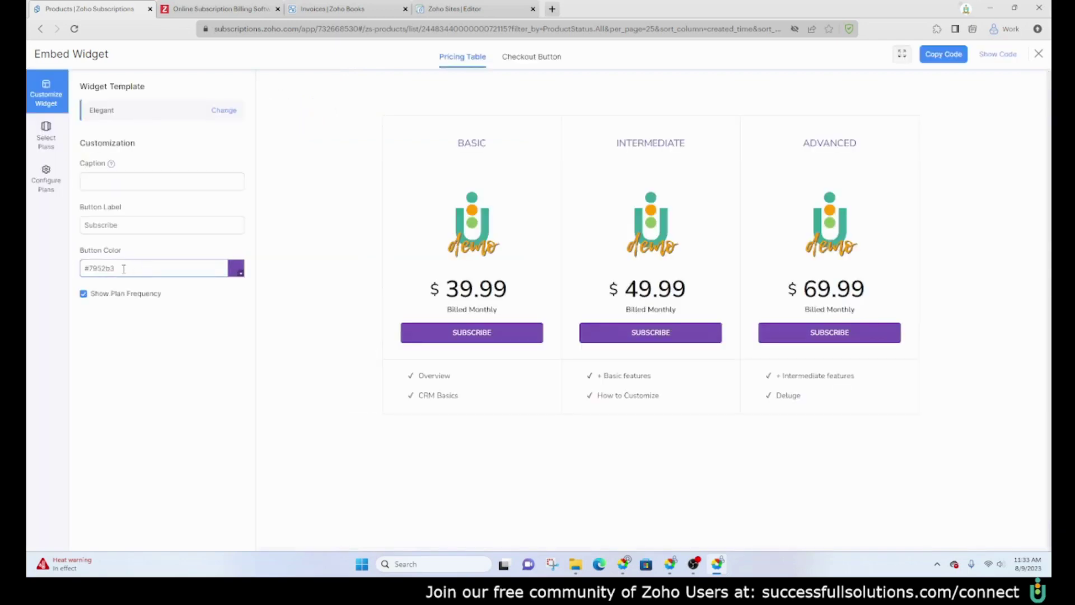
drag(114, 268, 86, 269)
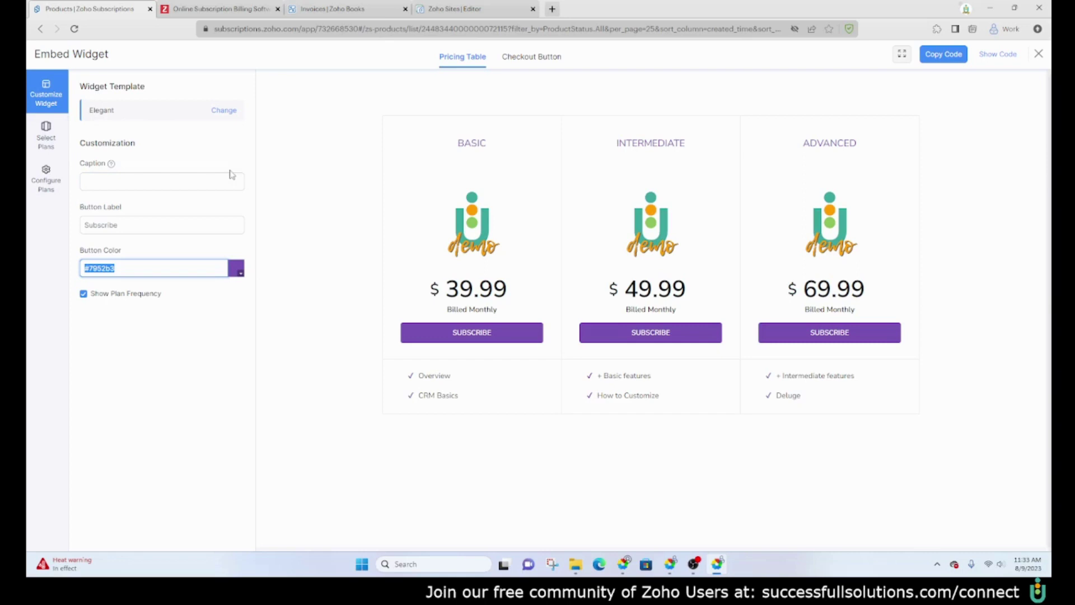
click(46, 134)
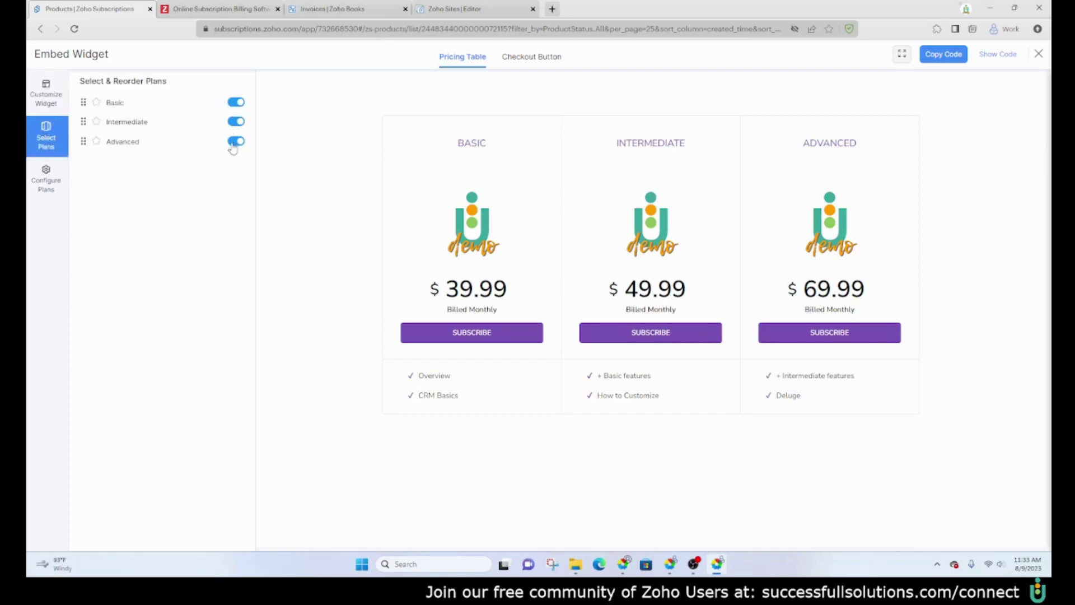
click(47, 182)
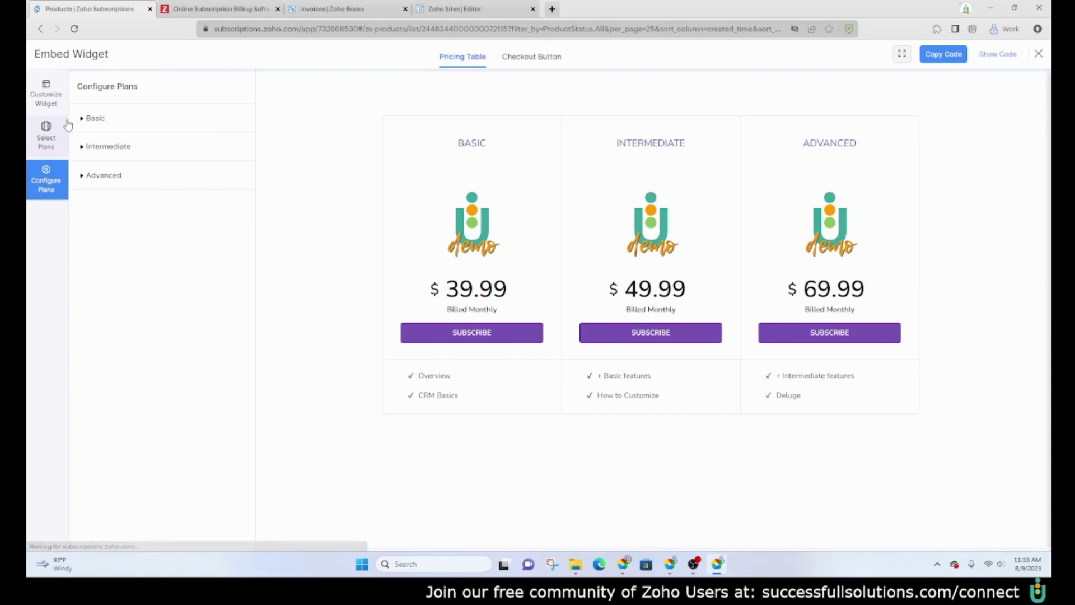
click(92, 119)
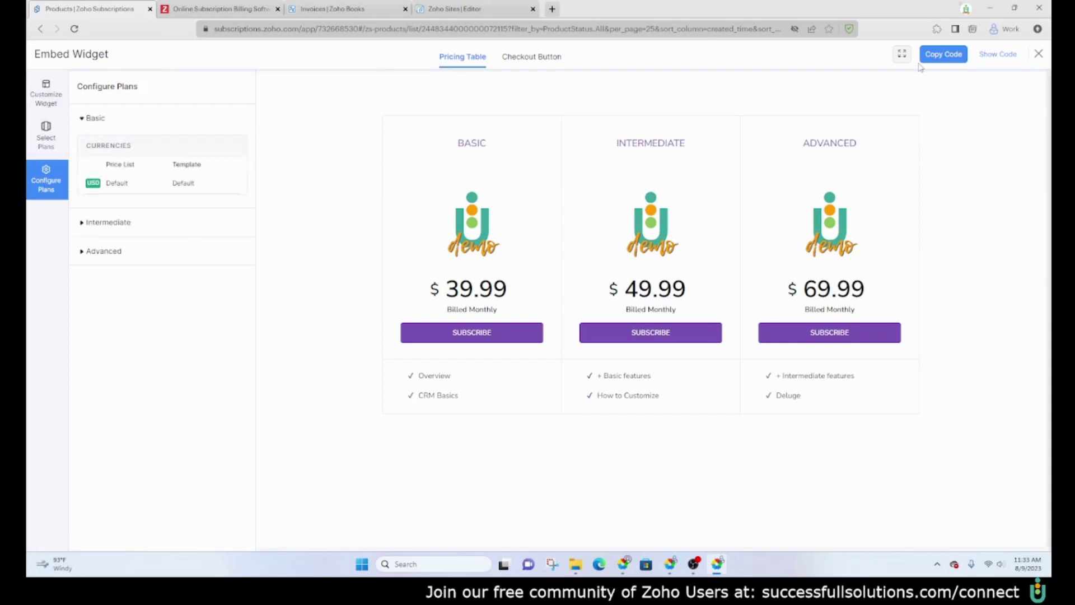
click(40, 97)
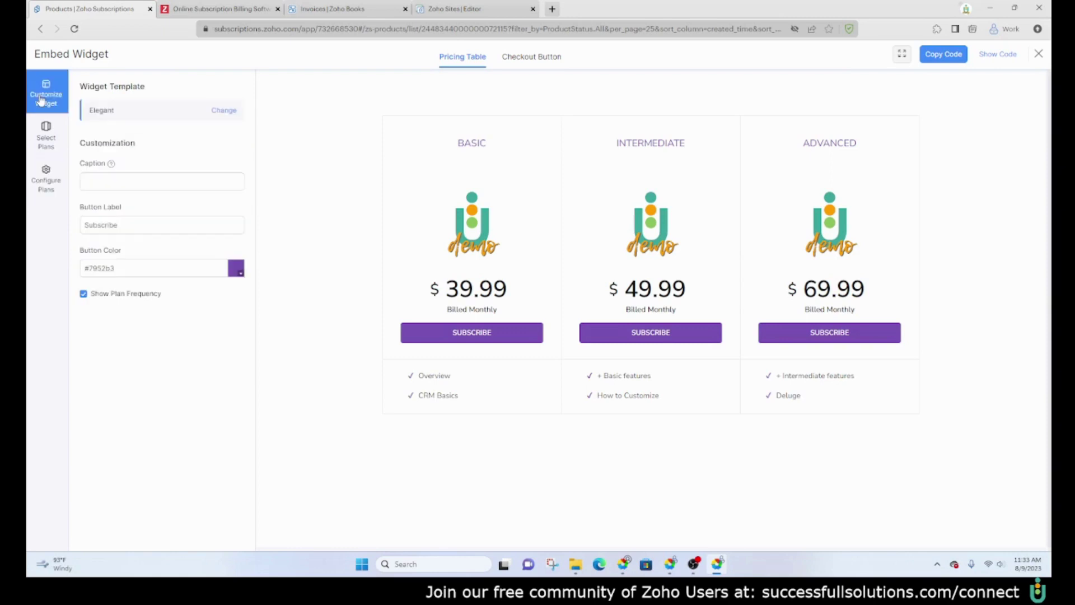
click(992, 59)
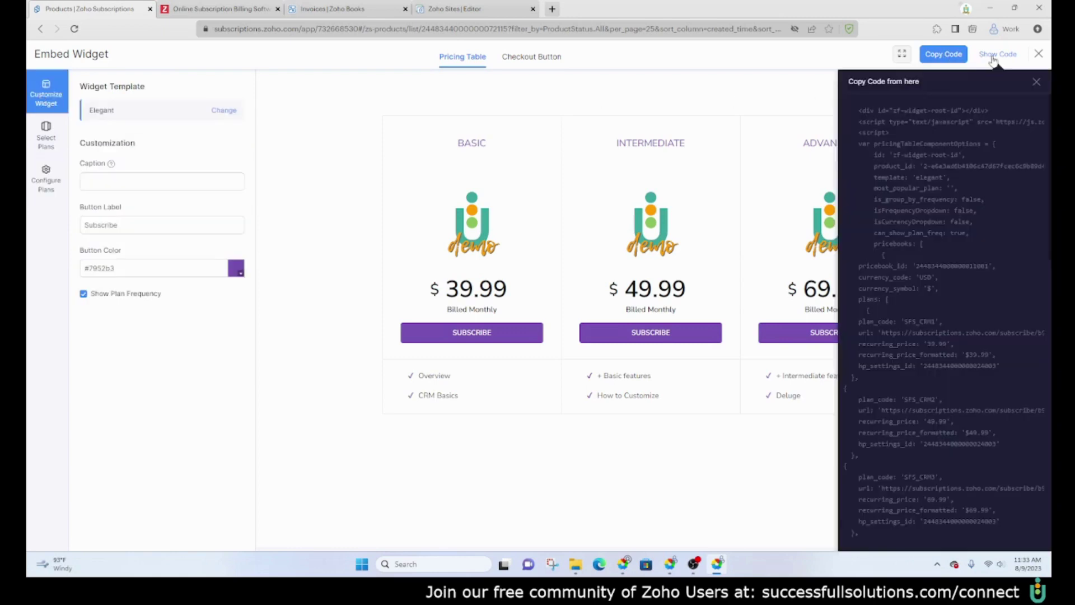
click(1036, 83)
Copy the widget embed code and switch to the Zoho Sites Features page editor.
click(954, 57)
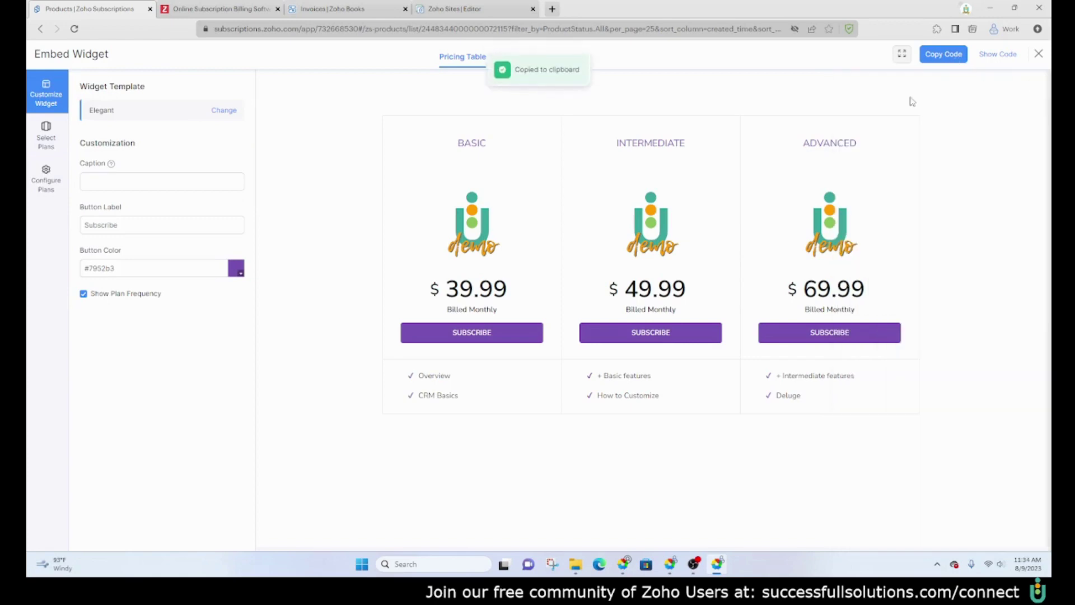
click(442, 10)
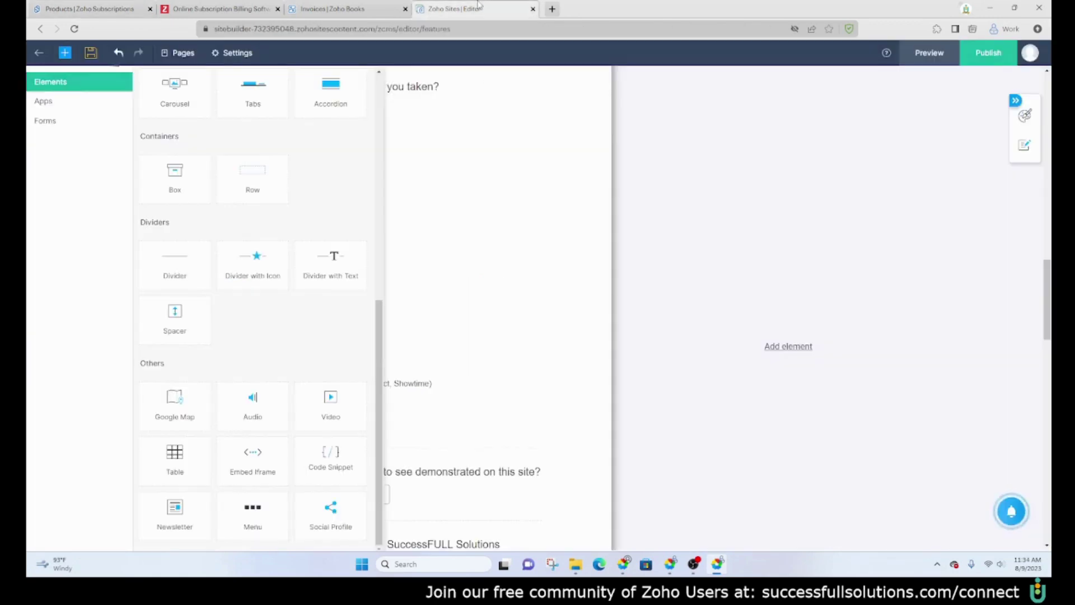
scroll(734, 146, up, 10)
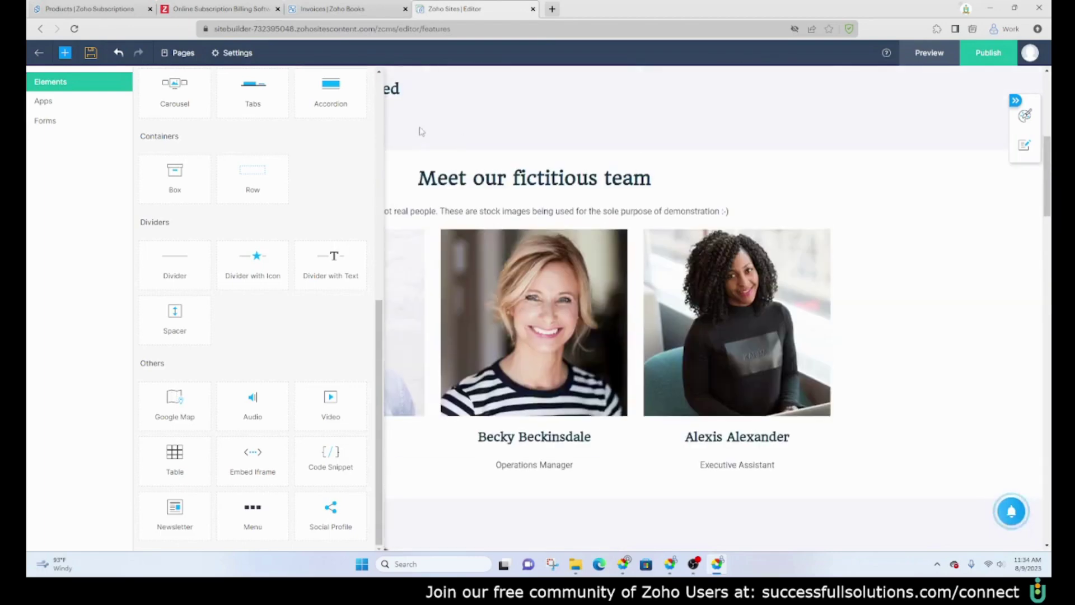
scroll(430, 129, down, 5)
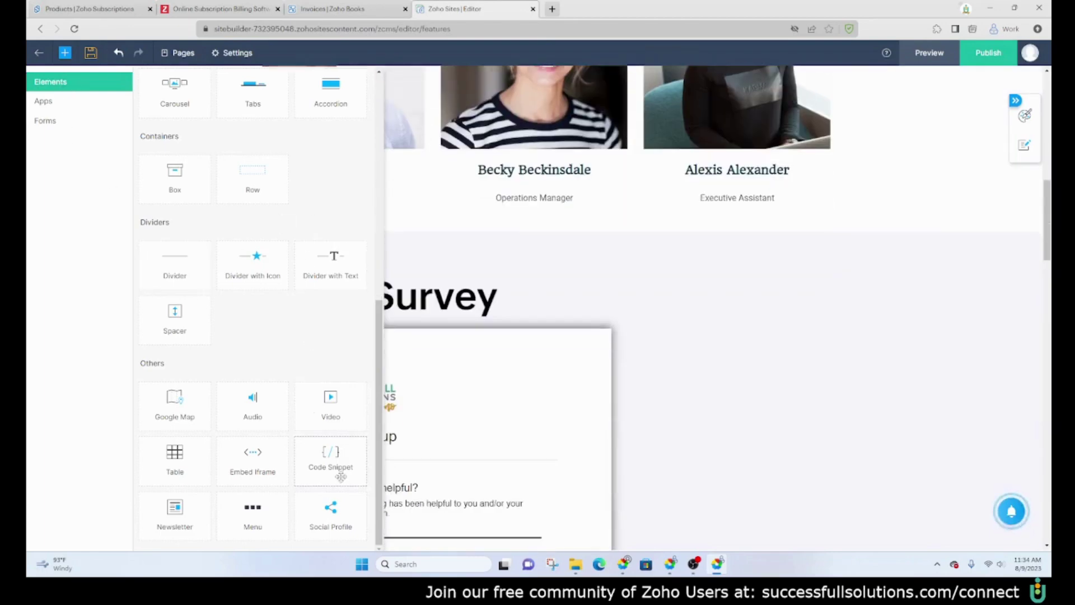
scroll(621, 322, down, 10)
scroll(495, 304, up, 15)
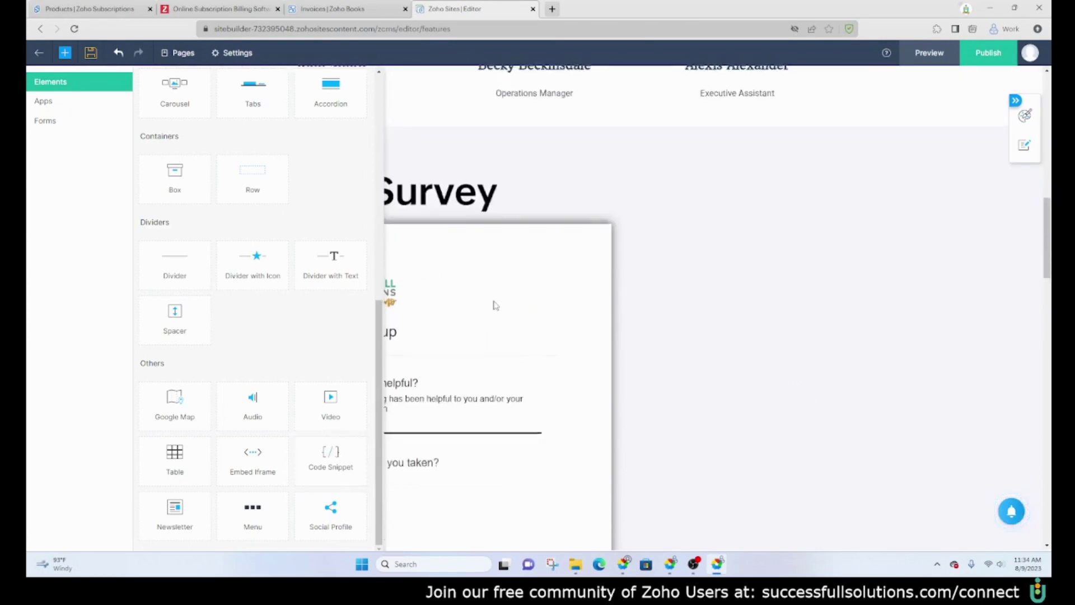
Add a Code Snippet named Zoho CRM Plans containing the pasted widget embed code.
drag(310, 462, 411, 456)
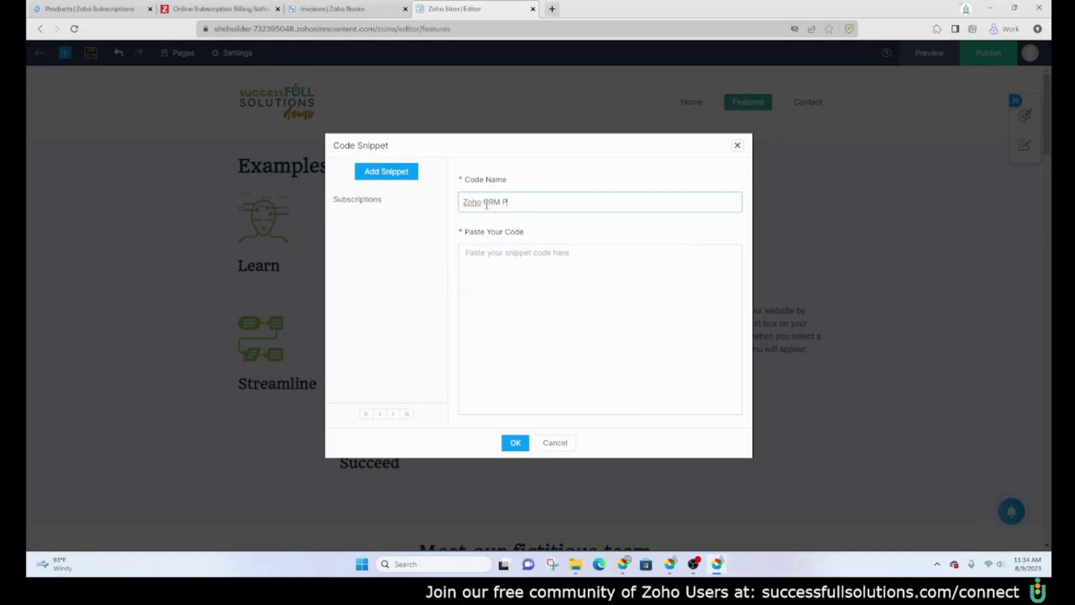
text(s)
click(579, 264)
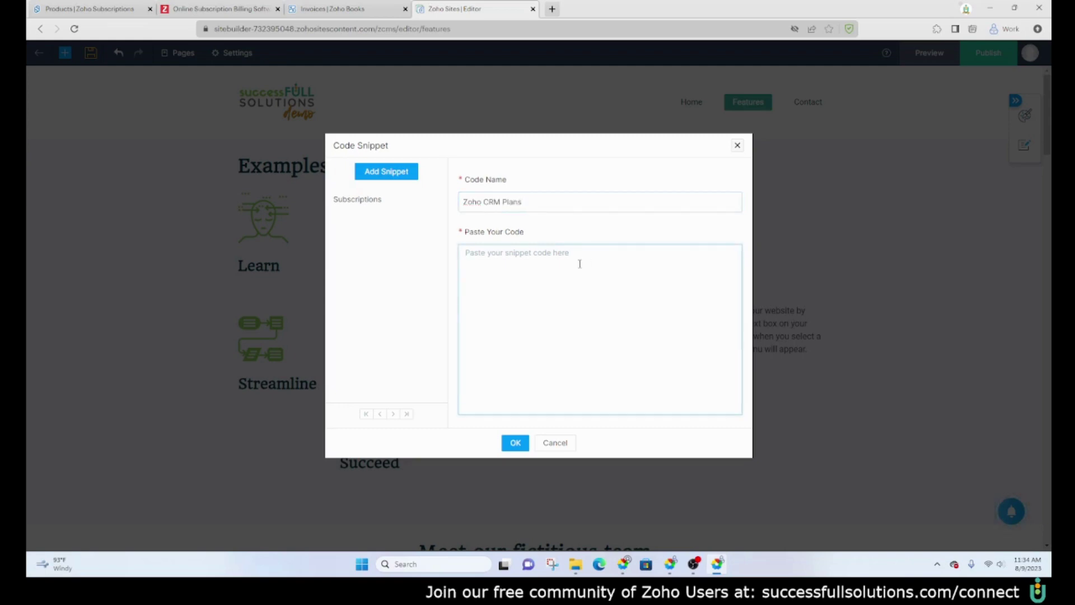
key(ctrl+v)
click(511, 446)
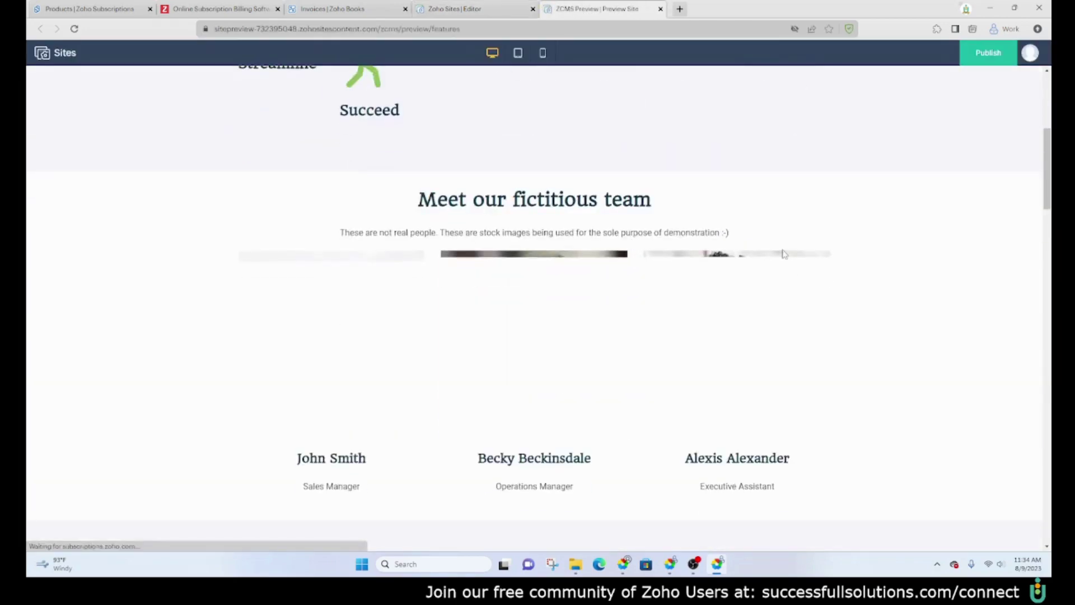
Scroll the Features page preview down to the Basic, Intermediate and Advanced pricing table.
scroll(784, 254, down, 15)
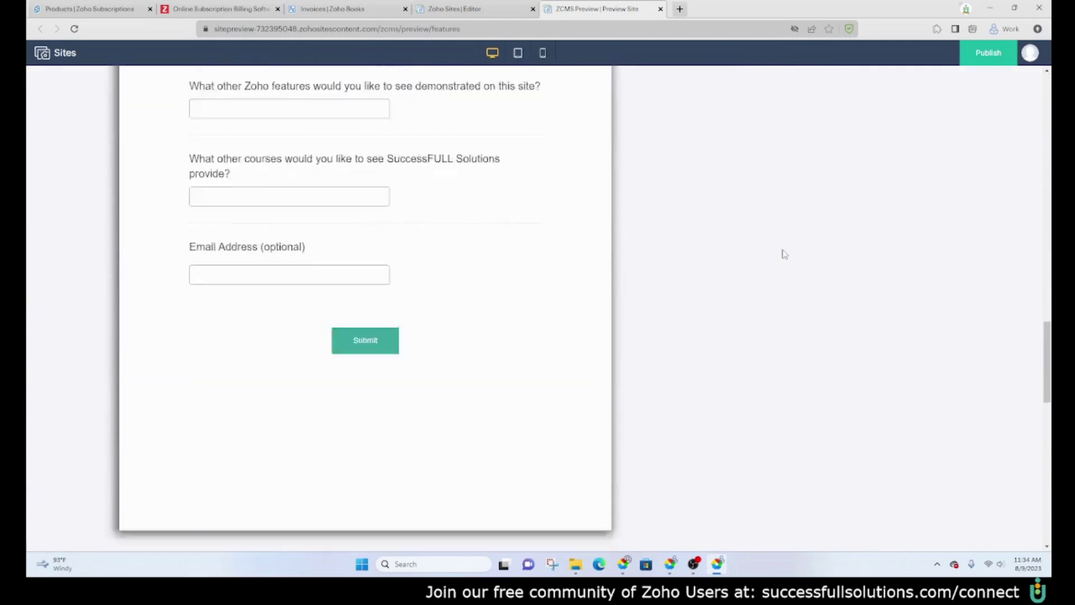
scroll(785, 254, down, 2)
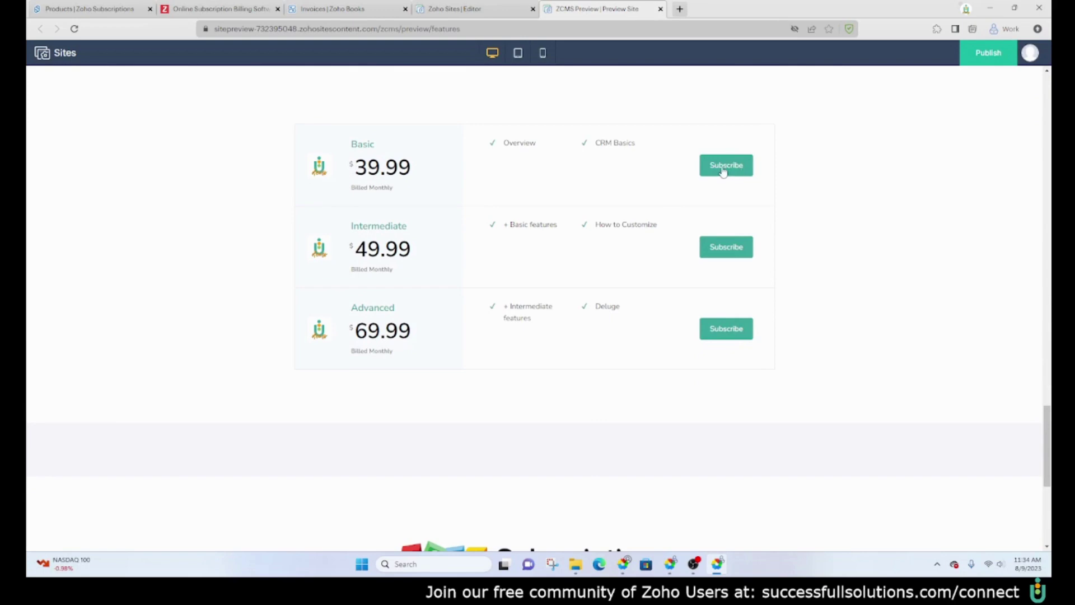
Close the Embed Widget editor in Zoho Subscriptions, confirming with Yes.
click(112, 7)
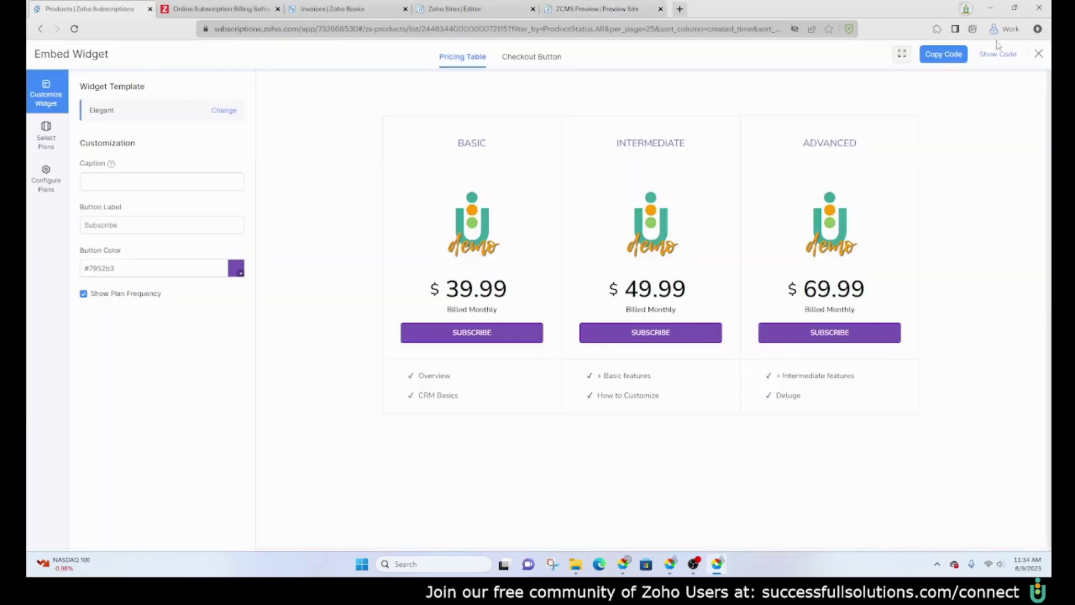
click(1039, 53)
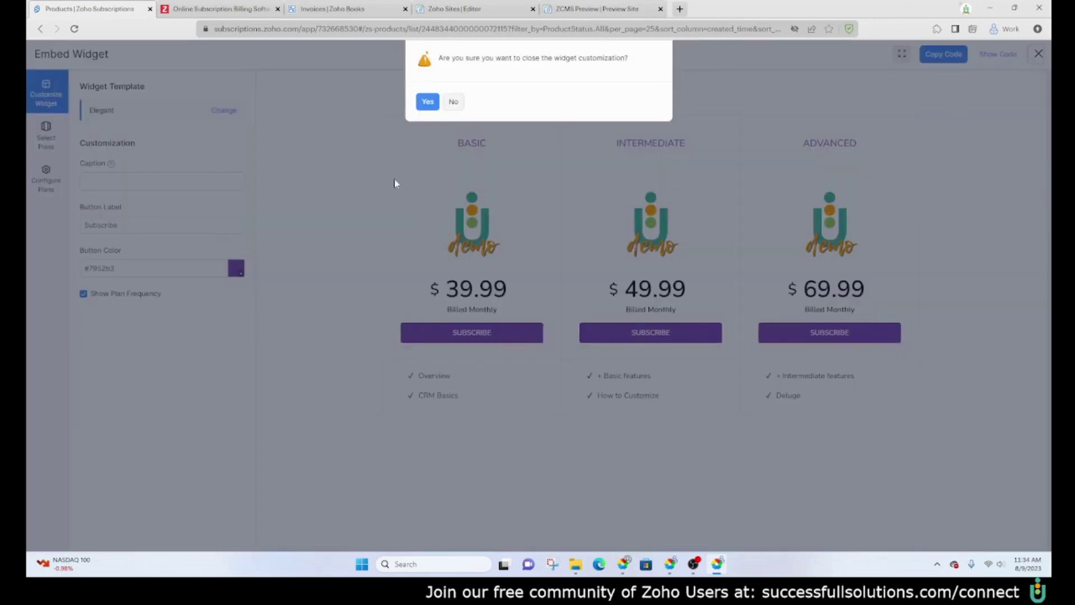
click(429, 103)
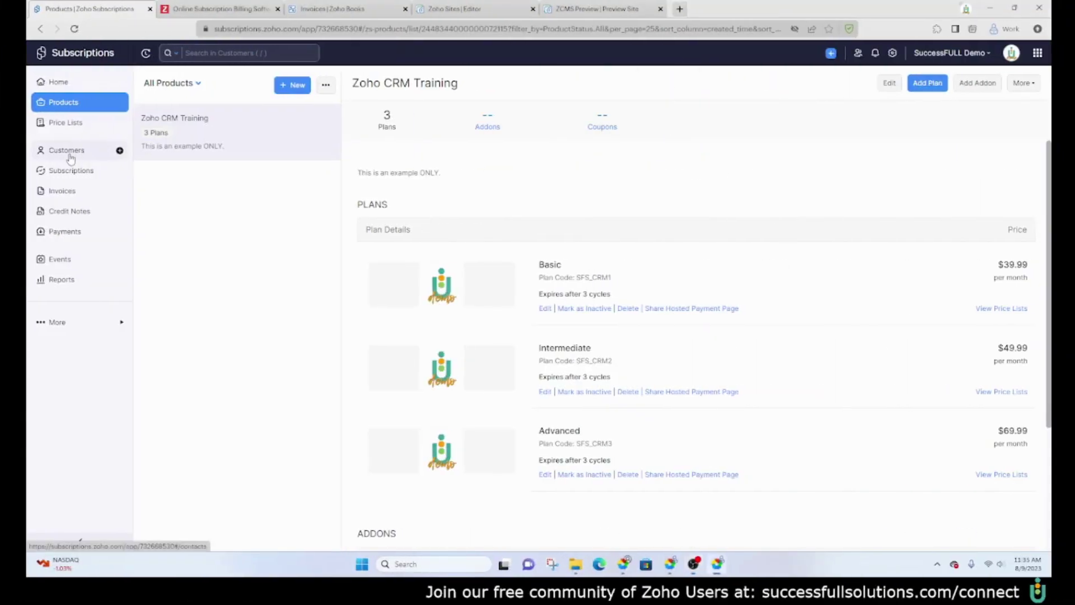
Open the All Customers list and scroll through its receivables and unused credits.
click(67, 149)
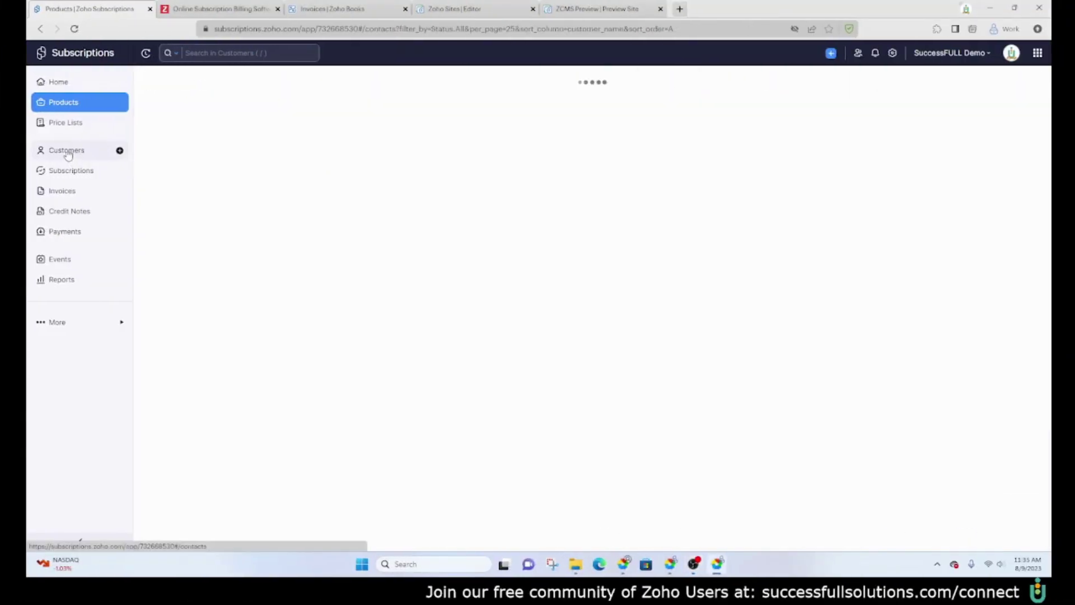
click(63, 125)
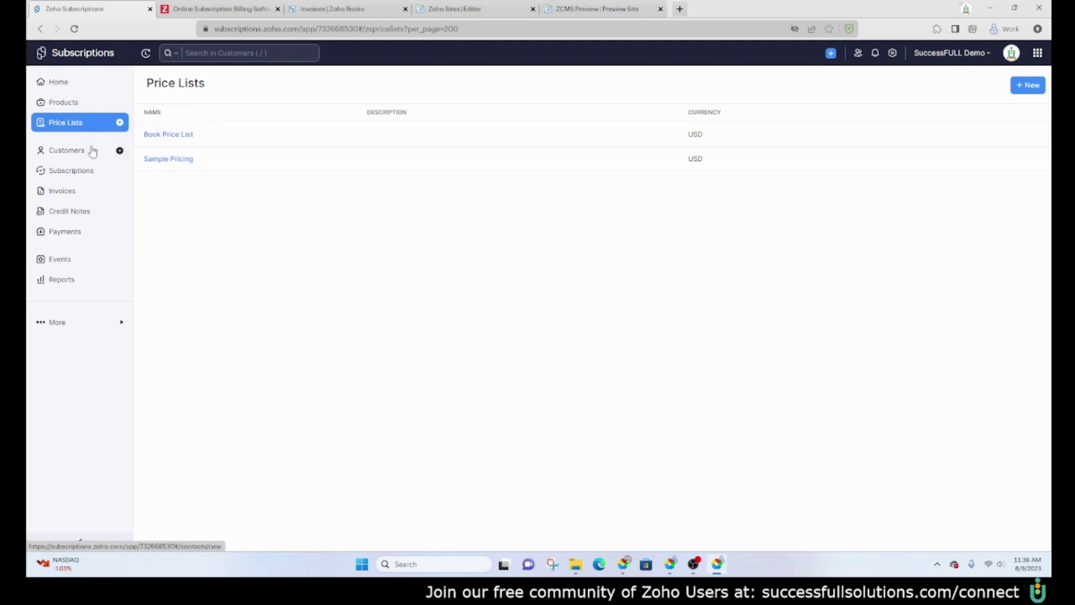
click(66, 150)
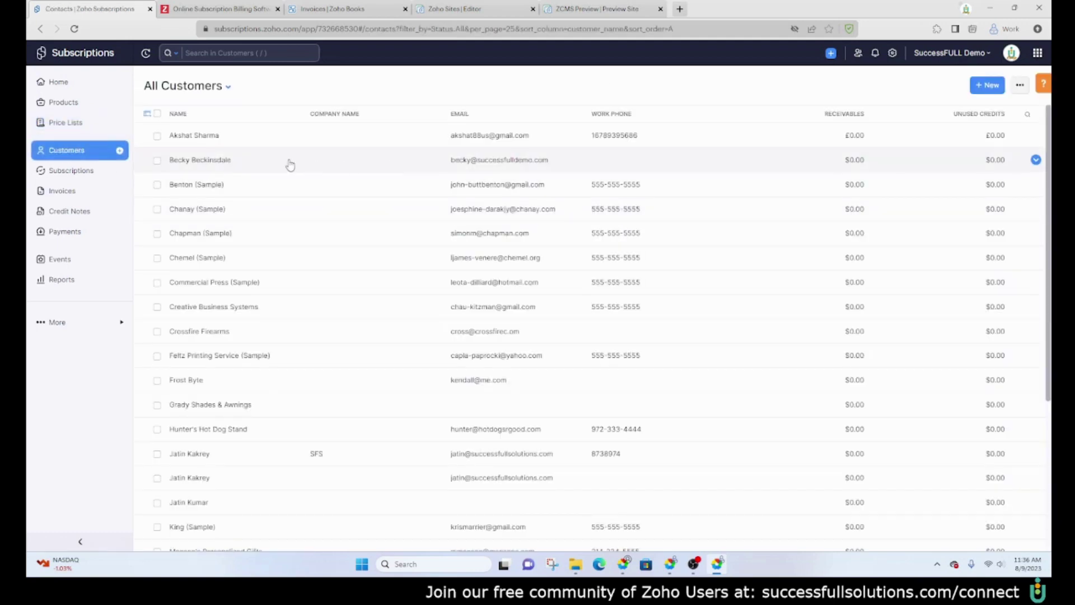
scroll(333, 146, down, 3)
scroll(399, 311, down, 2)
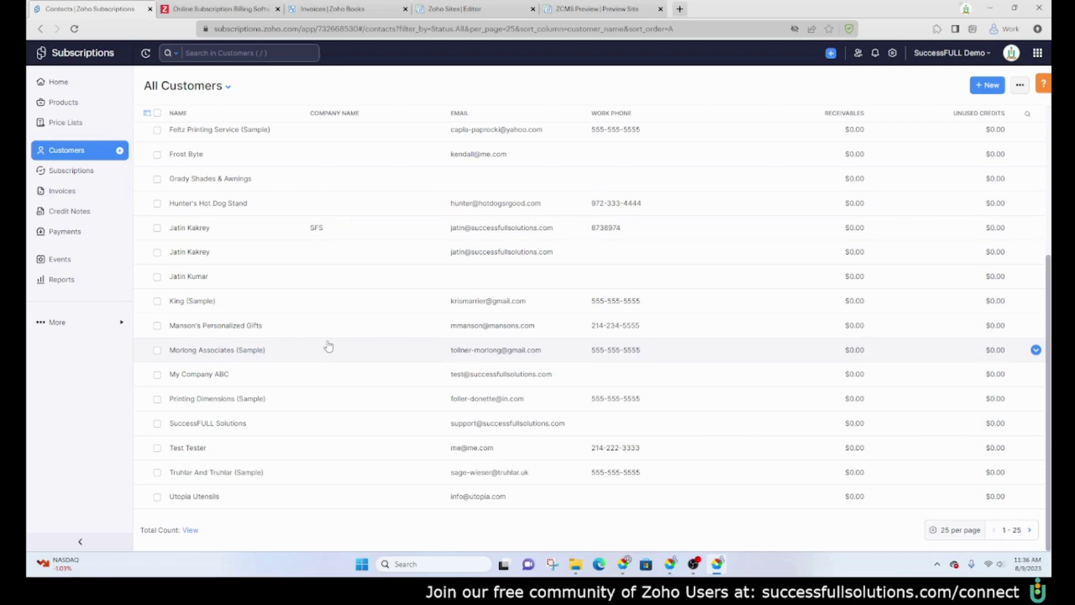
Start a new subscription for customer Benton (Sample) on the Basic plan.
click(85, 174)
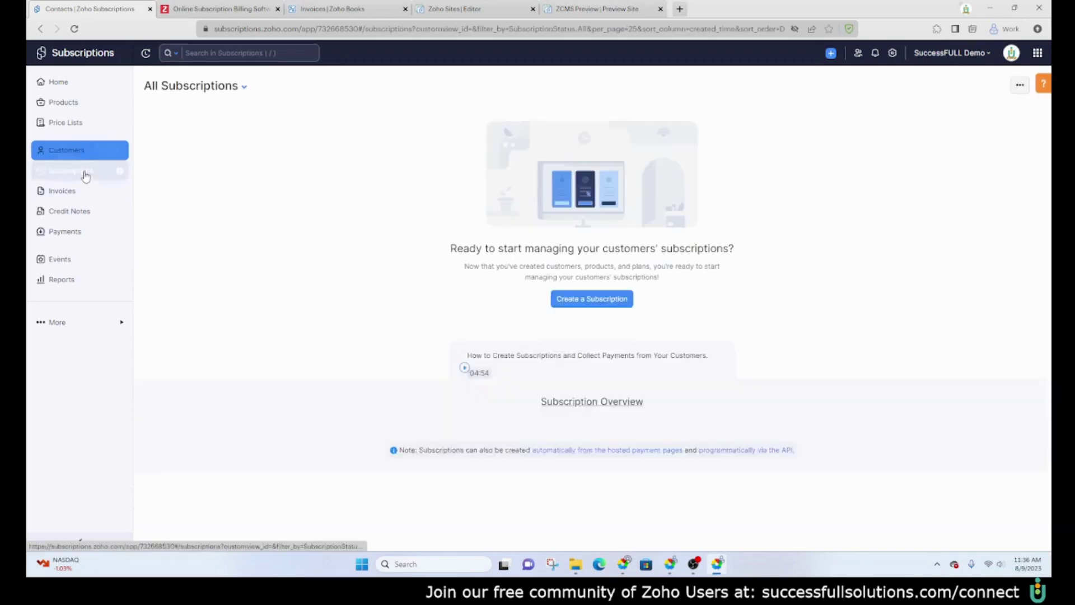
click(576, 304)
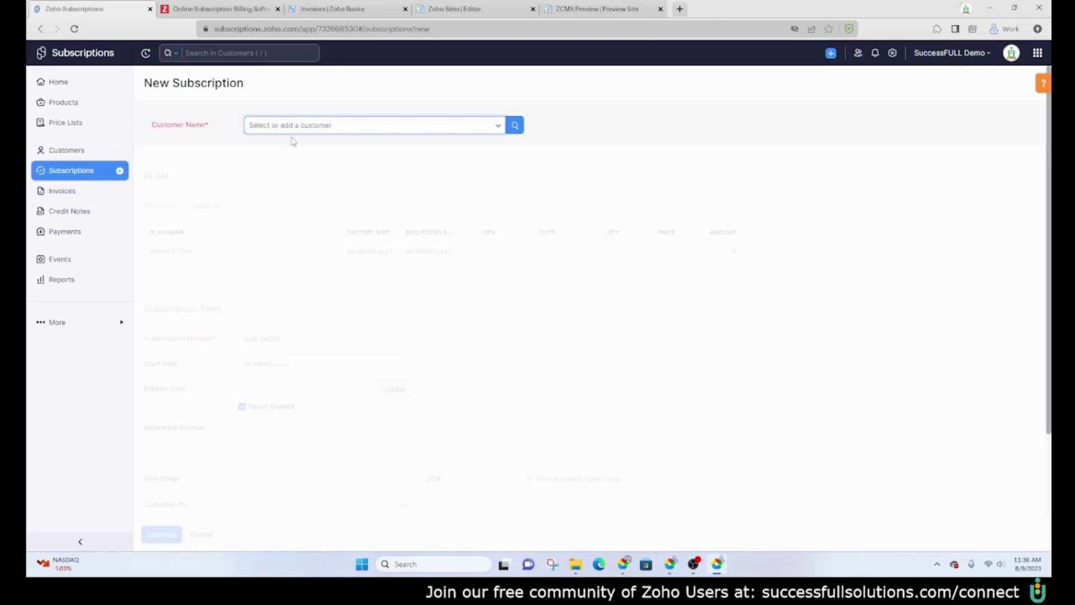
click(314, 129)
click(300, 210)
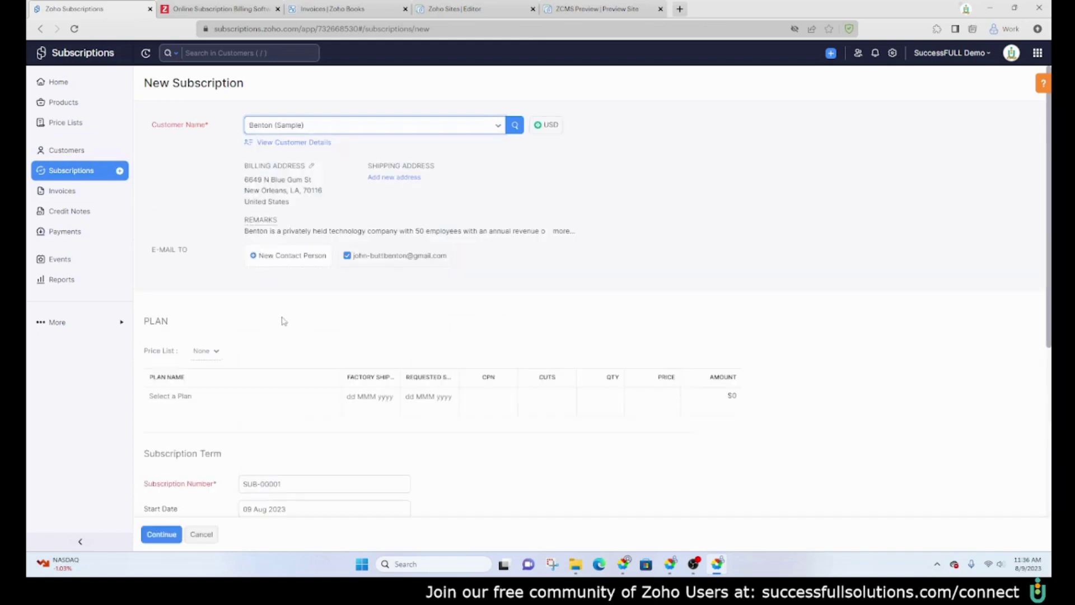
scroll(191, 235, down, 3)
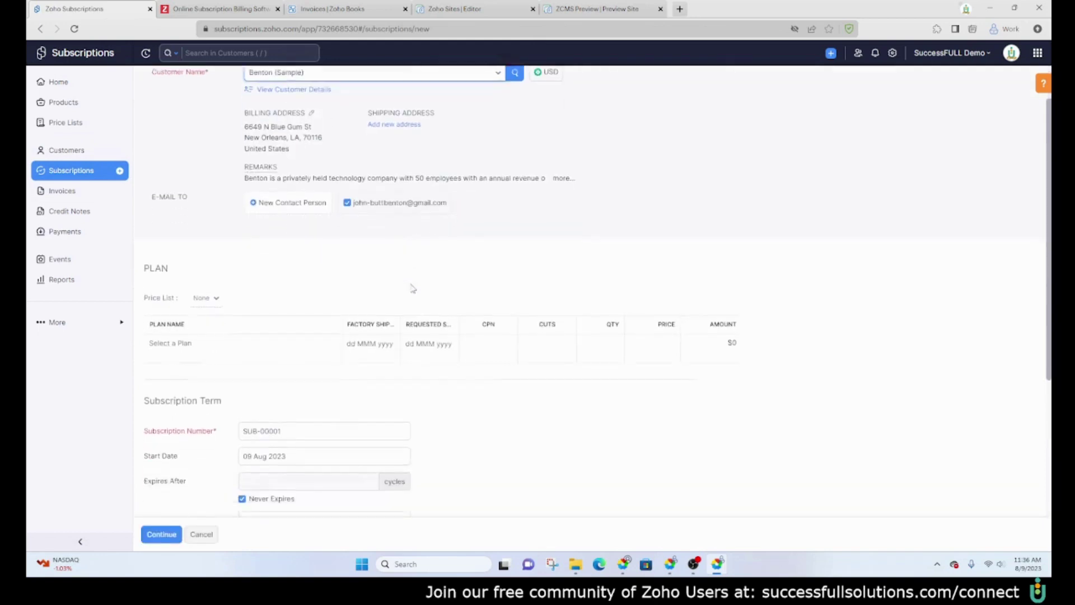
click(186, 234)
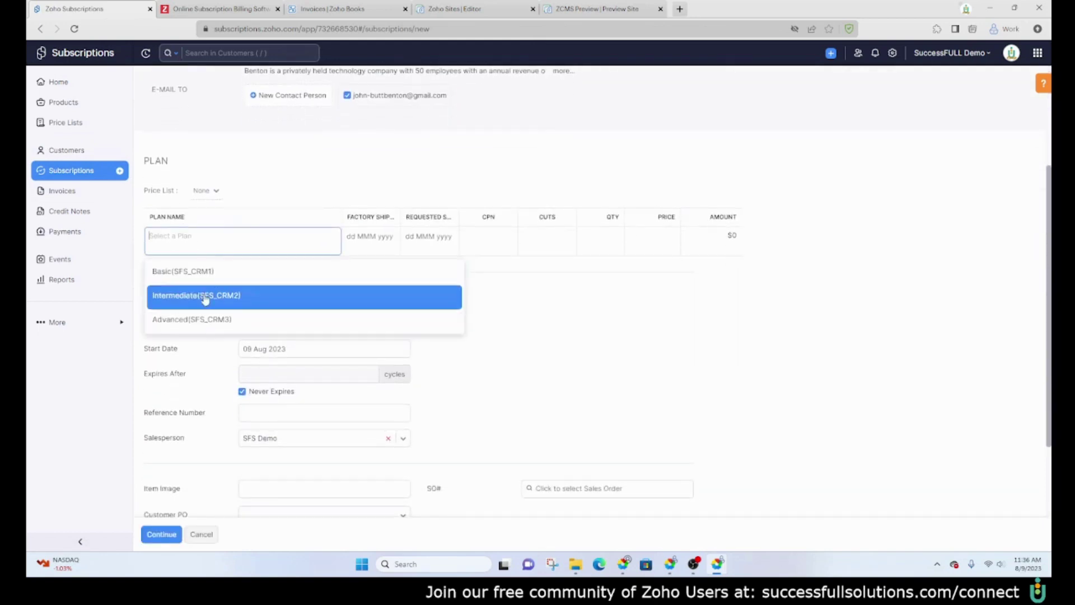
click(201, 275)
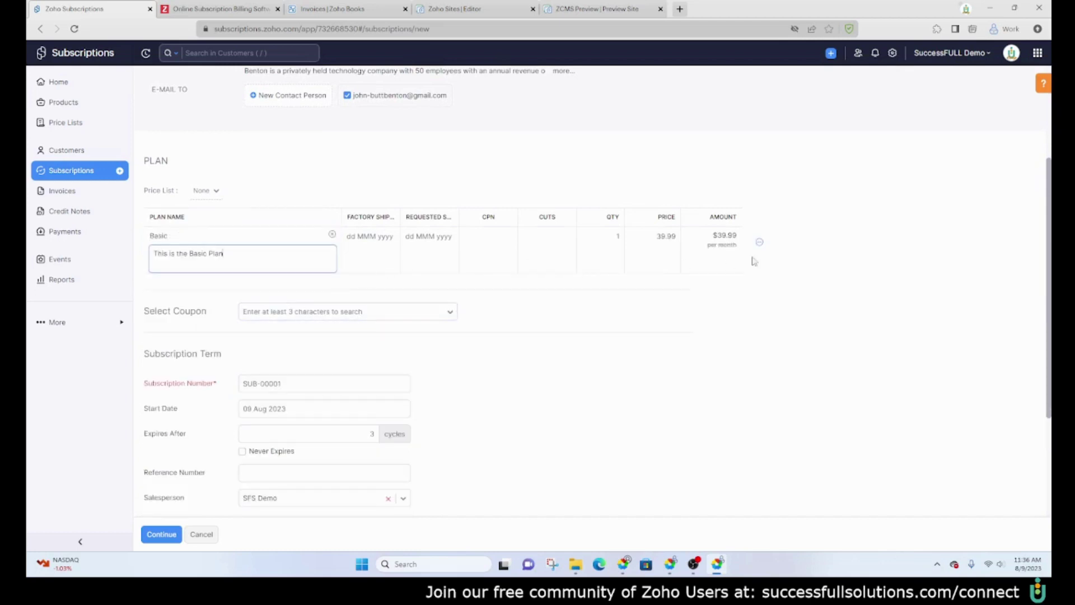
Mark payment as collected offline and create the $39.99 monthly Basic subscription.
scroll(370, 328, down, 3)
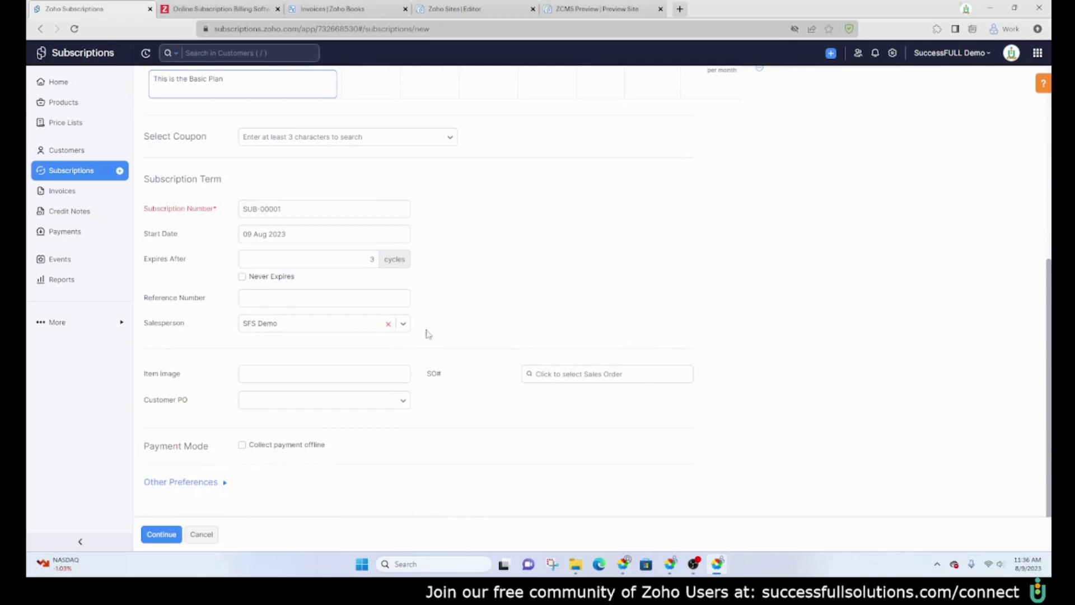
click(166, 534)
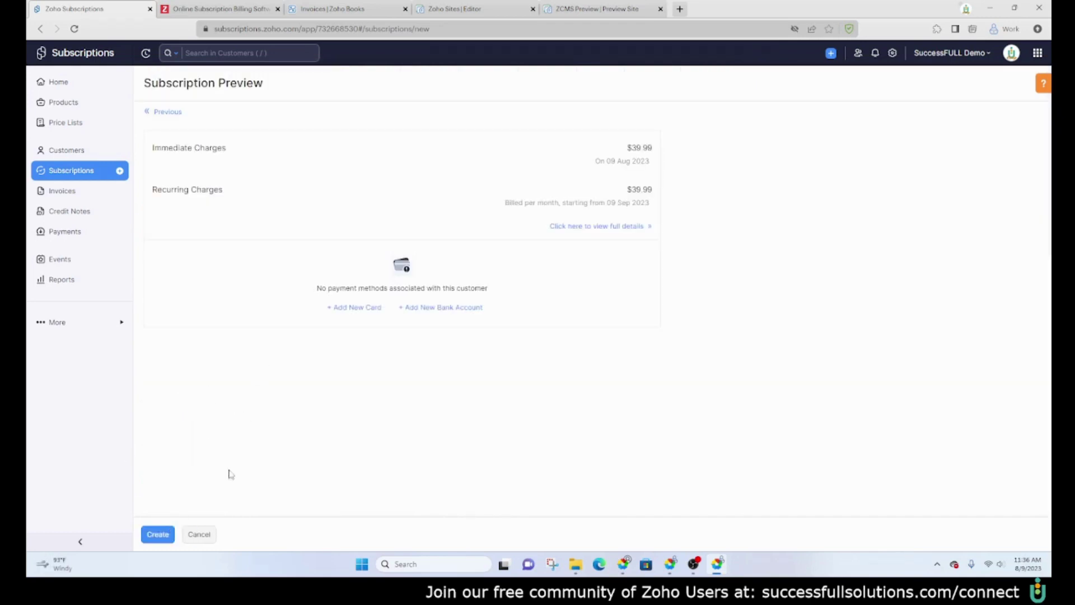
click(157, 112)
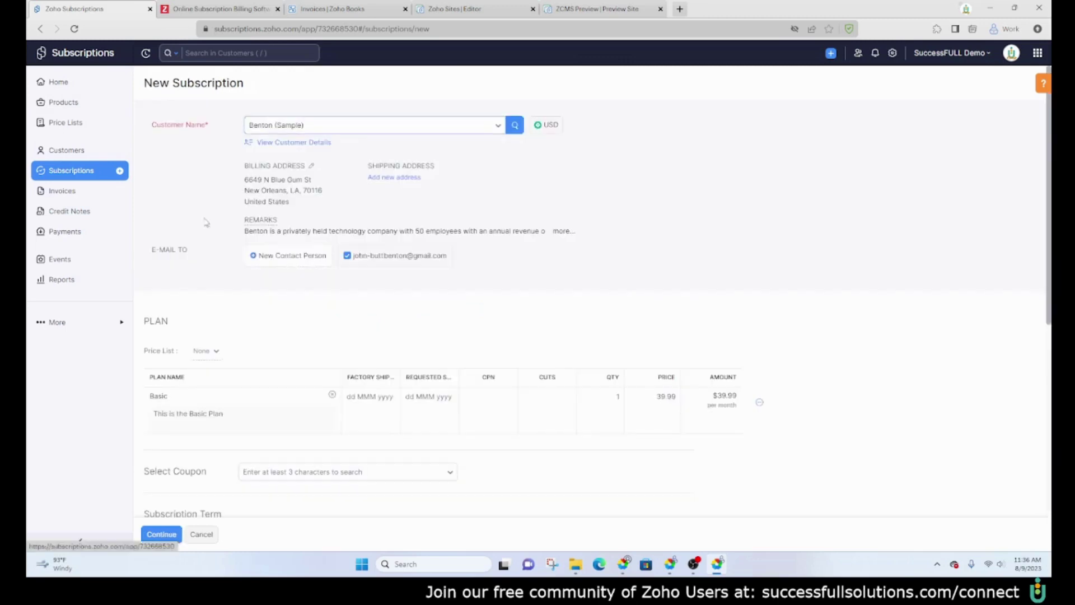
scroll(252, 448, down, 5)
scroll(234, 434, down, 1)
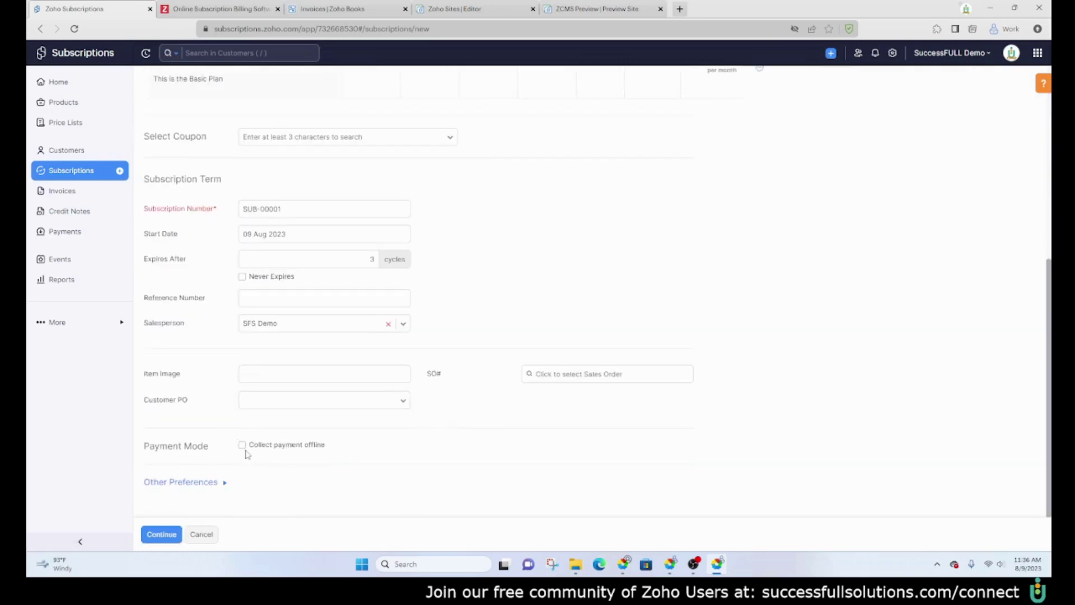
click(242, 444)
scroll(289, 431, down, 1)
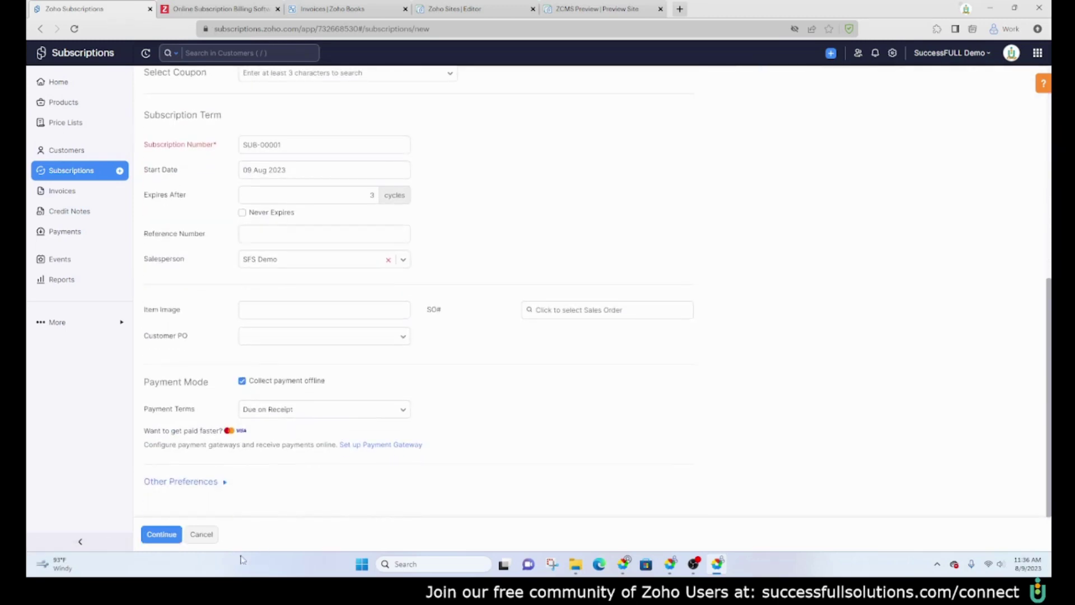
click(158, 537)
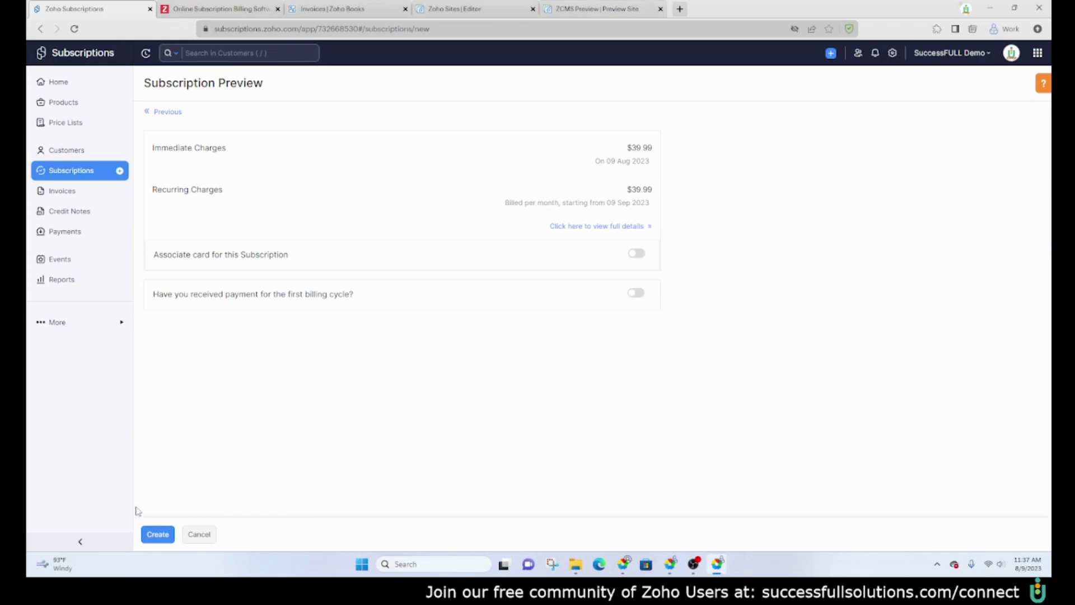
click(156, 536)
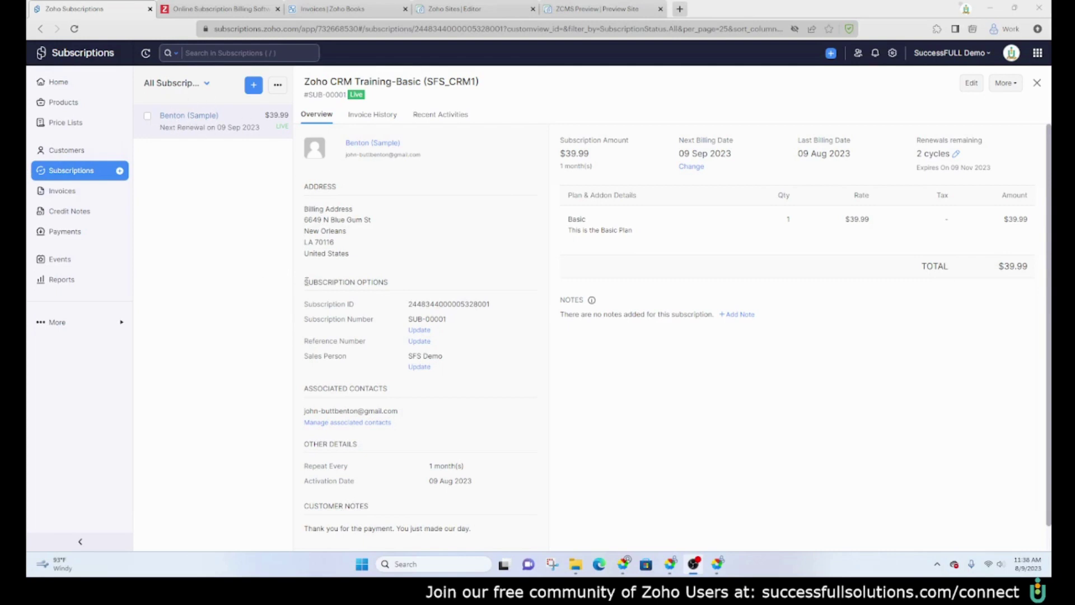
click(66, 150)
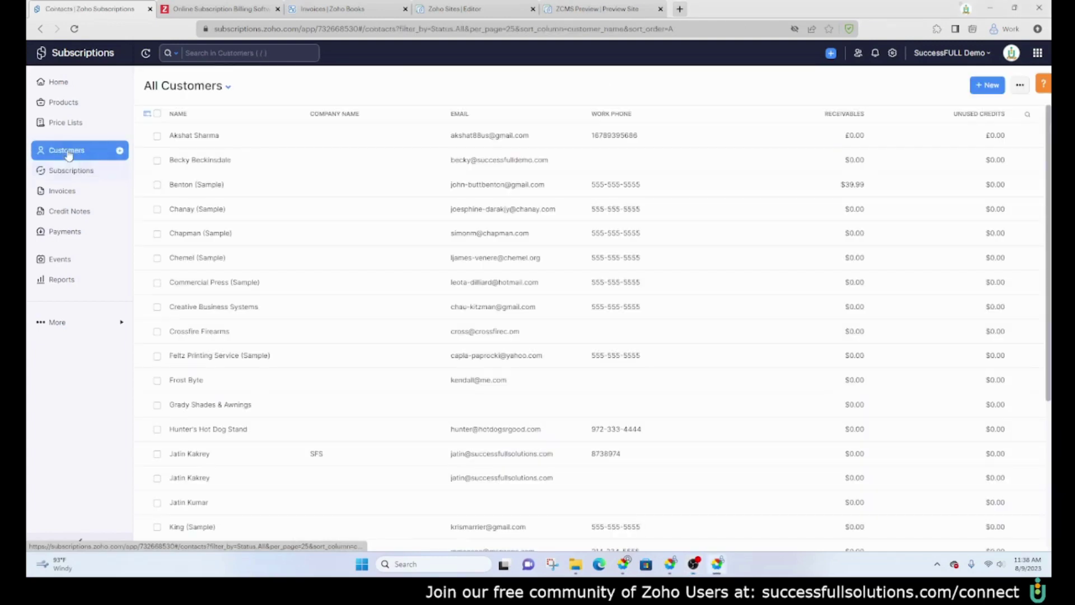
click(238, 183)
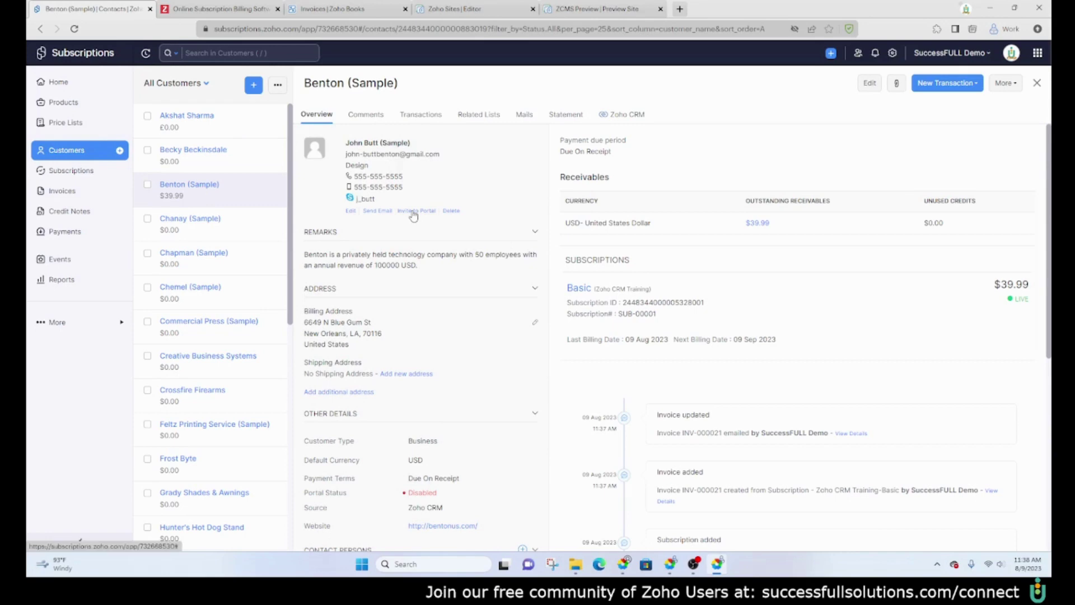
click(417, 114)
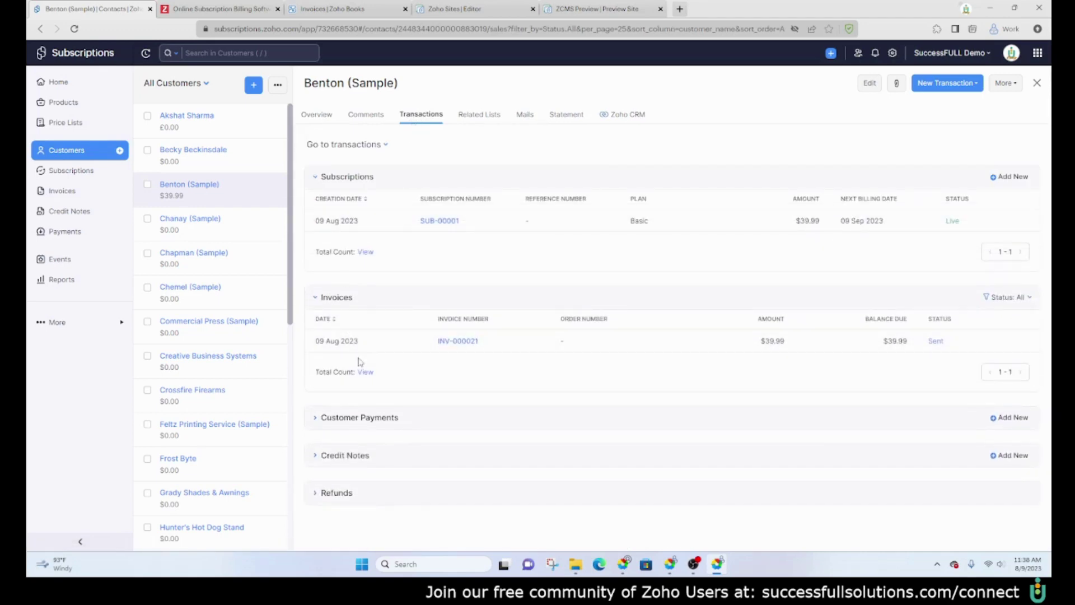
click(318, 119)
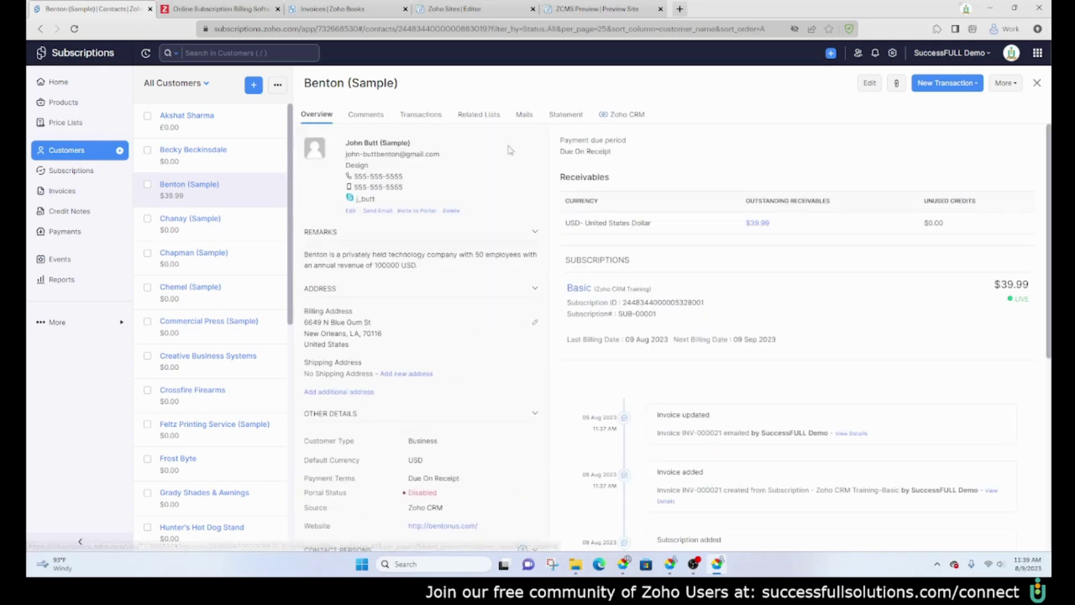
scroll(490, 234, down, 6)
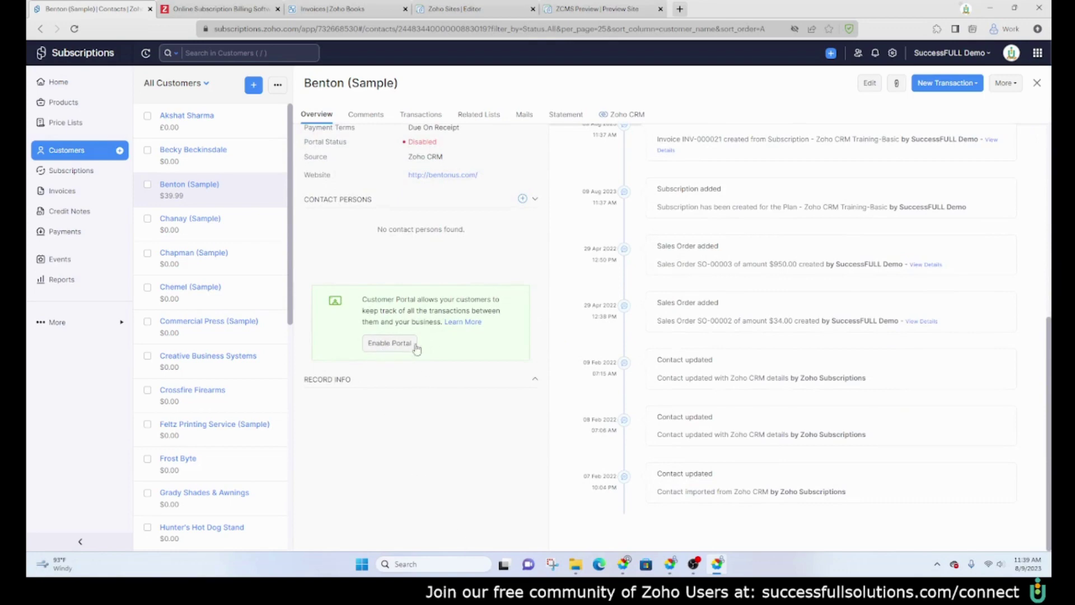
scroll(386, 336, up, 6)
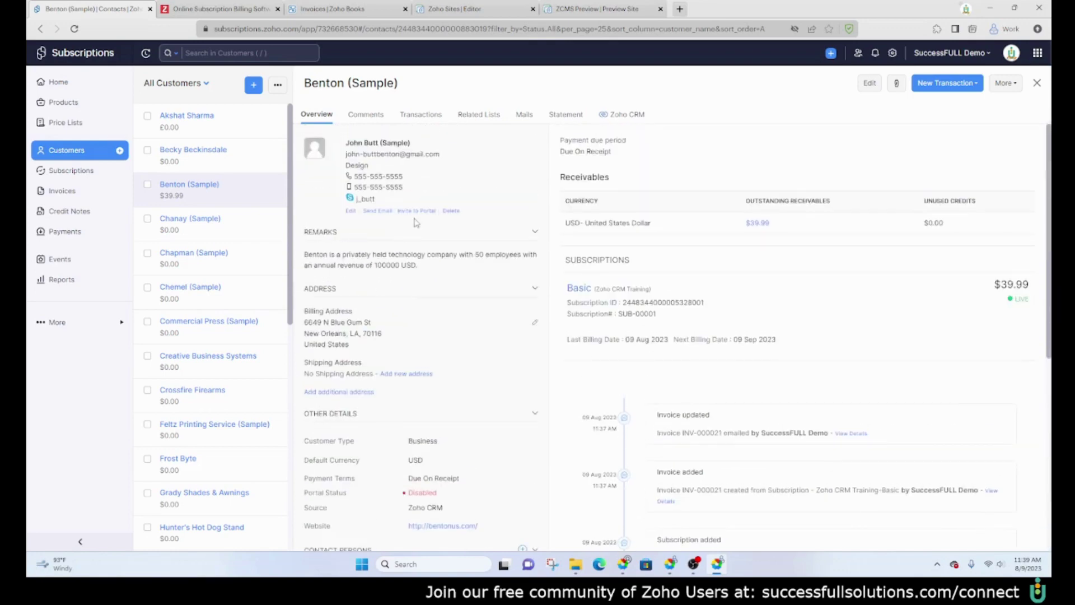
scroll(417, 221, down, 6)
click(402, 374)
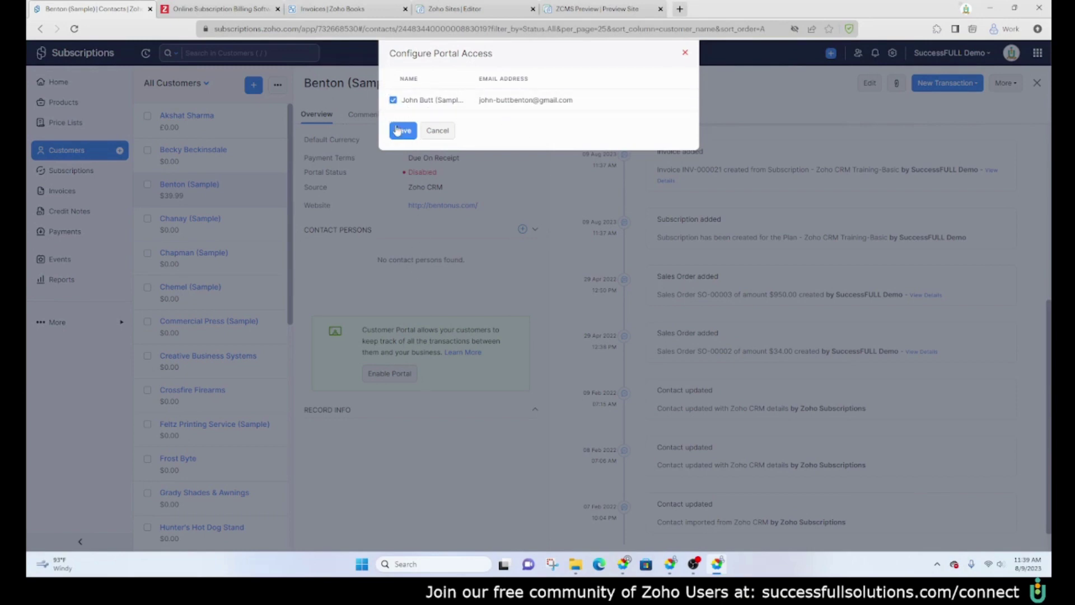
click(438, 131)
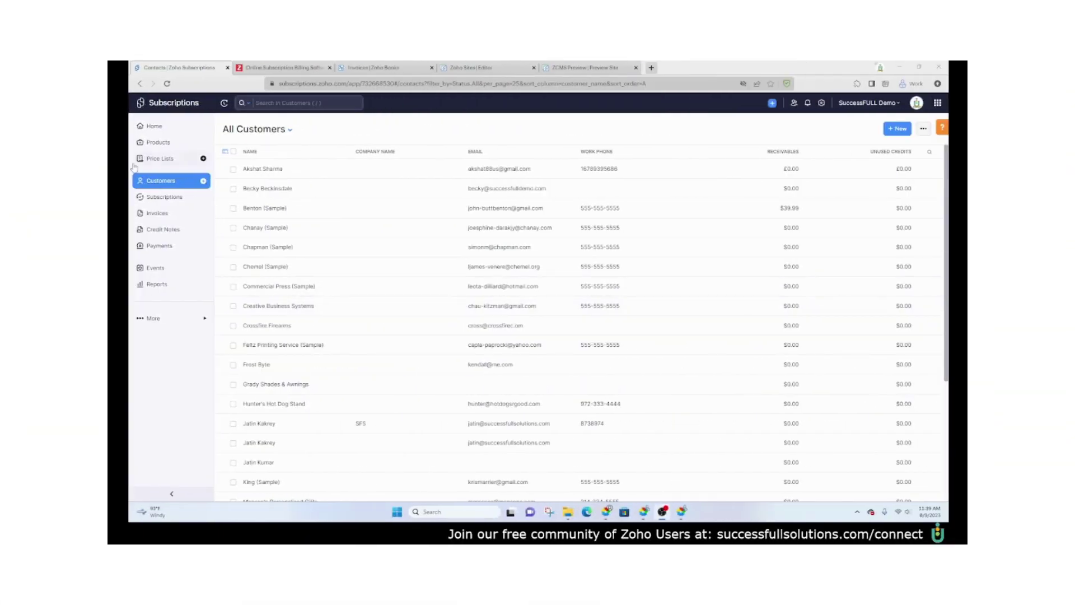
View payment 3's receipt in Payments, then close it to list all three cash payments.
click(158, 246)
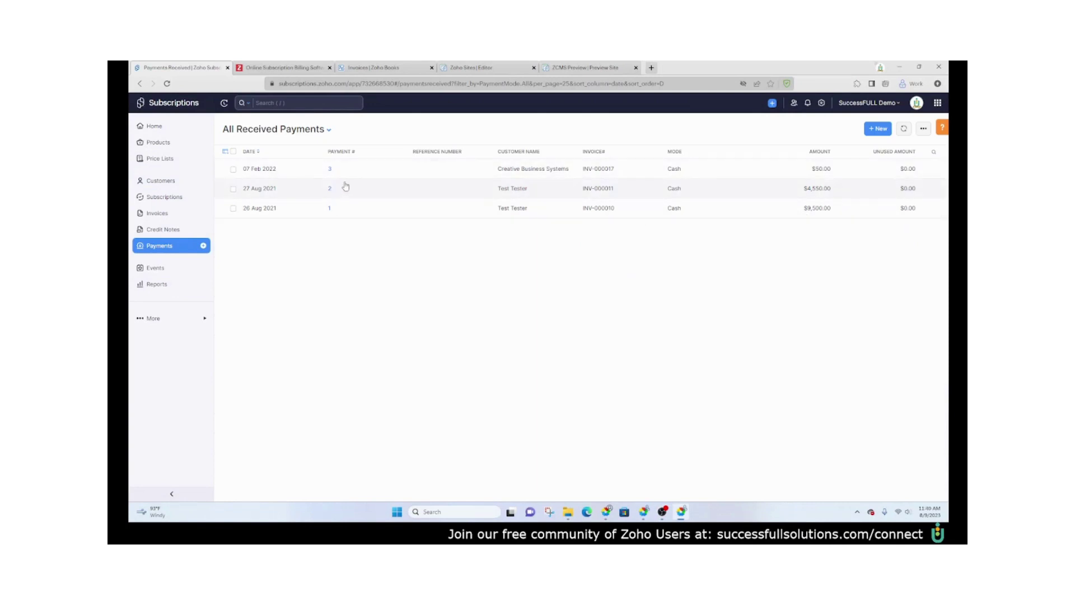
click(331, 171)
scroll(532, 274, down, 3)
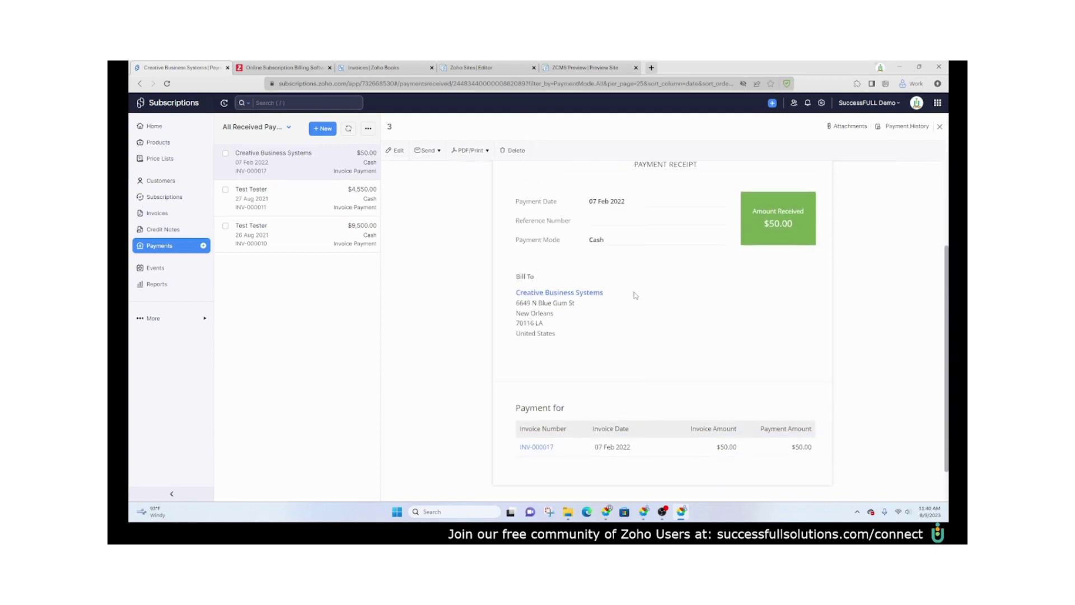
scroll(636, 295, up, 3)
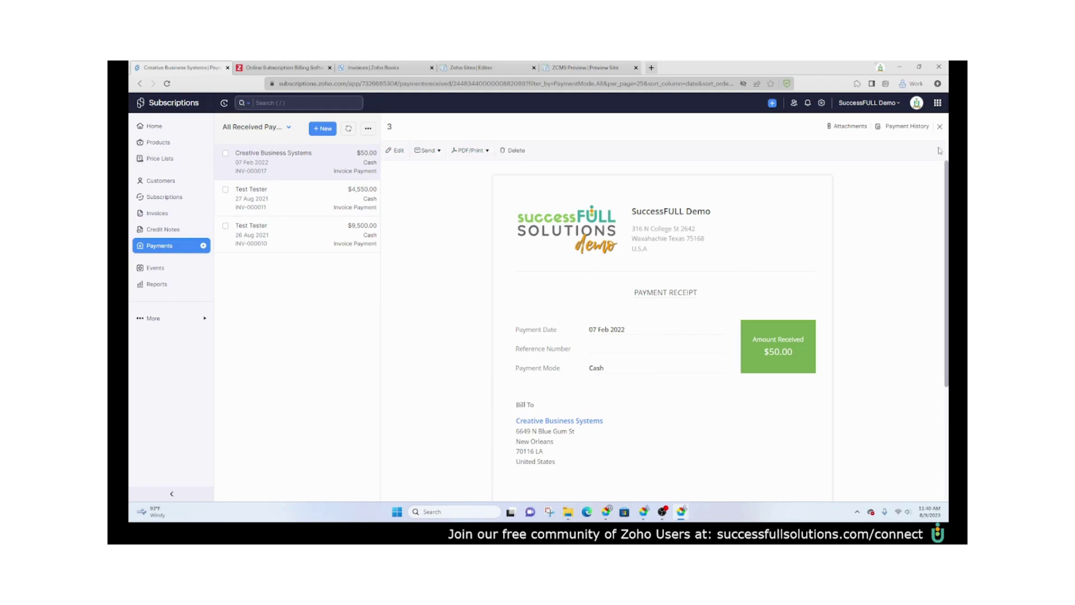
click(940, 129)
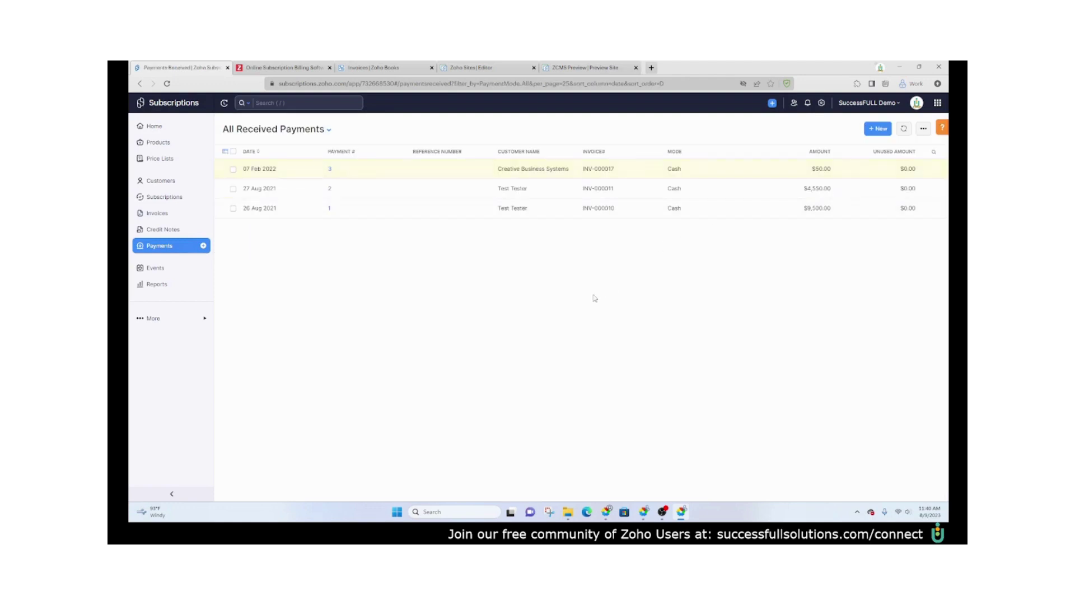